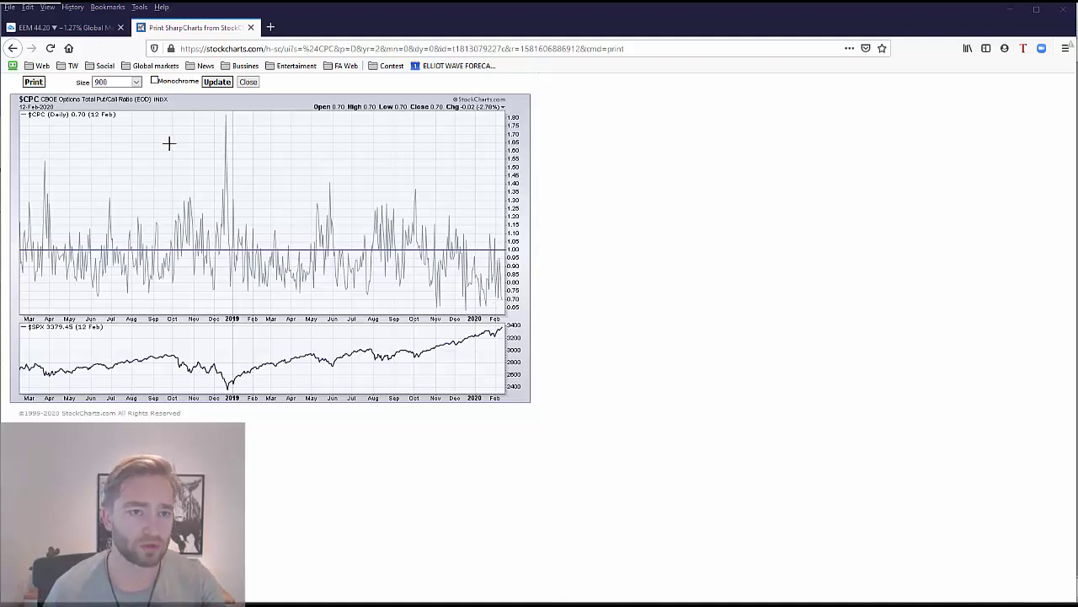
# Step: Switch to the EEM tab and maximize the weekly EEM chart to fill the window
pyautogui.click(82, 28)
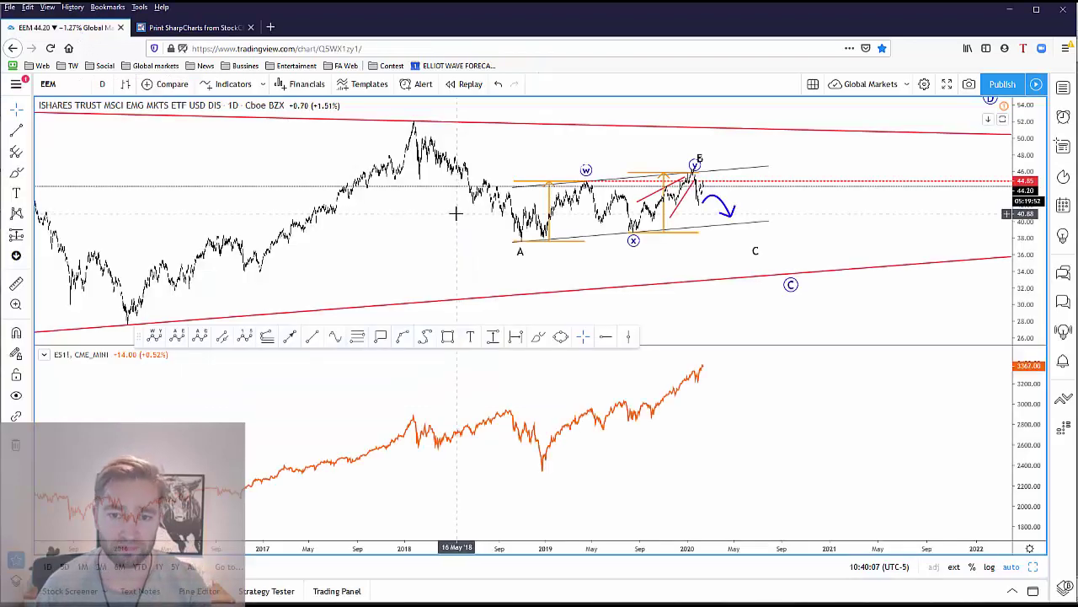
pyautogui.click(1034, 567)
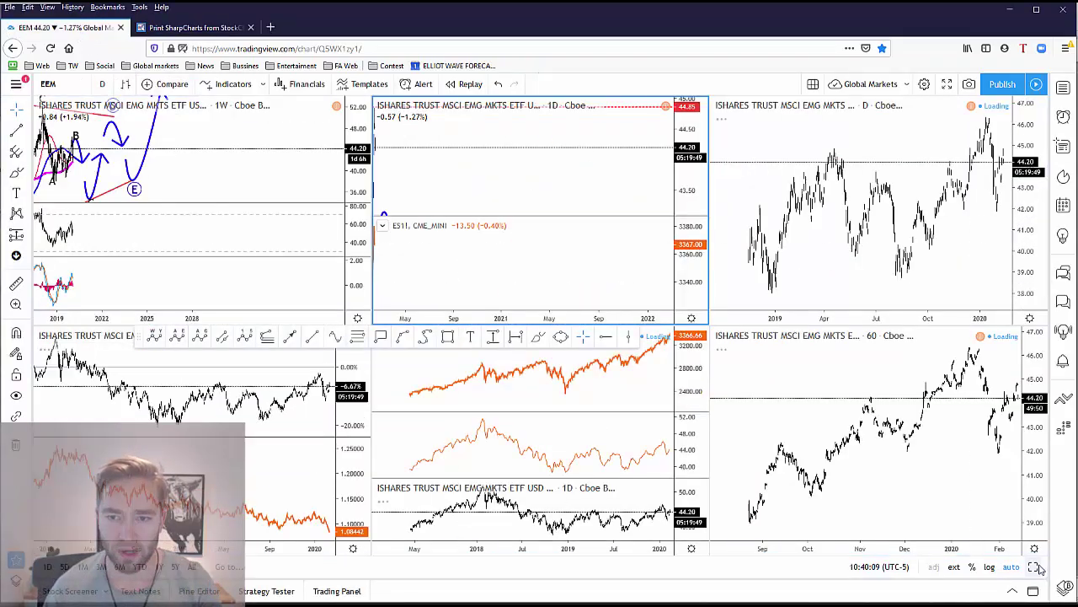
pyautogui.click(256, 197)
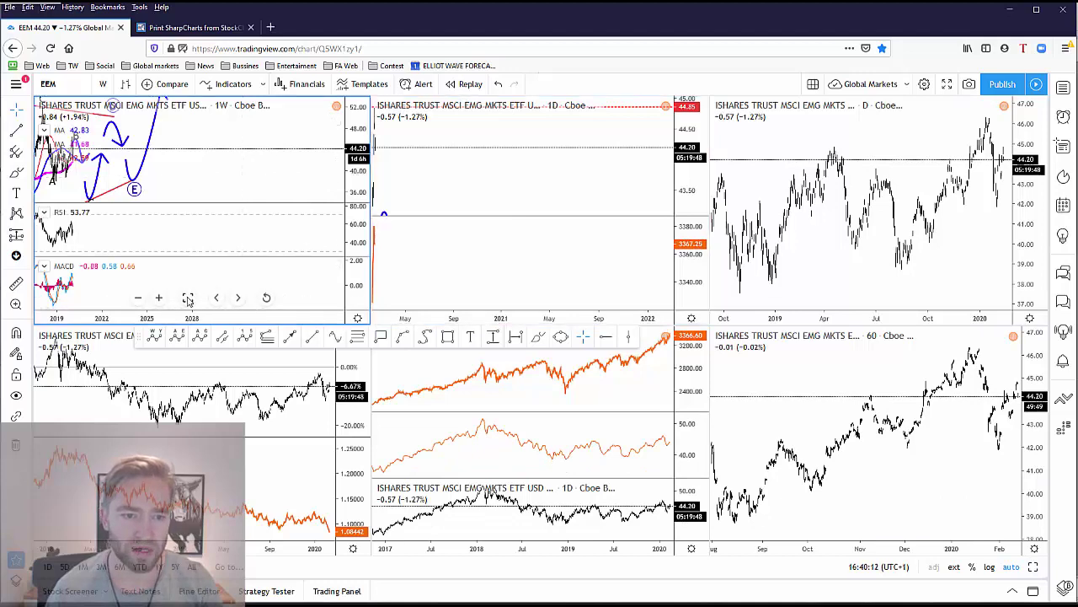
pyautogui.hotkey('alt', 'Return')
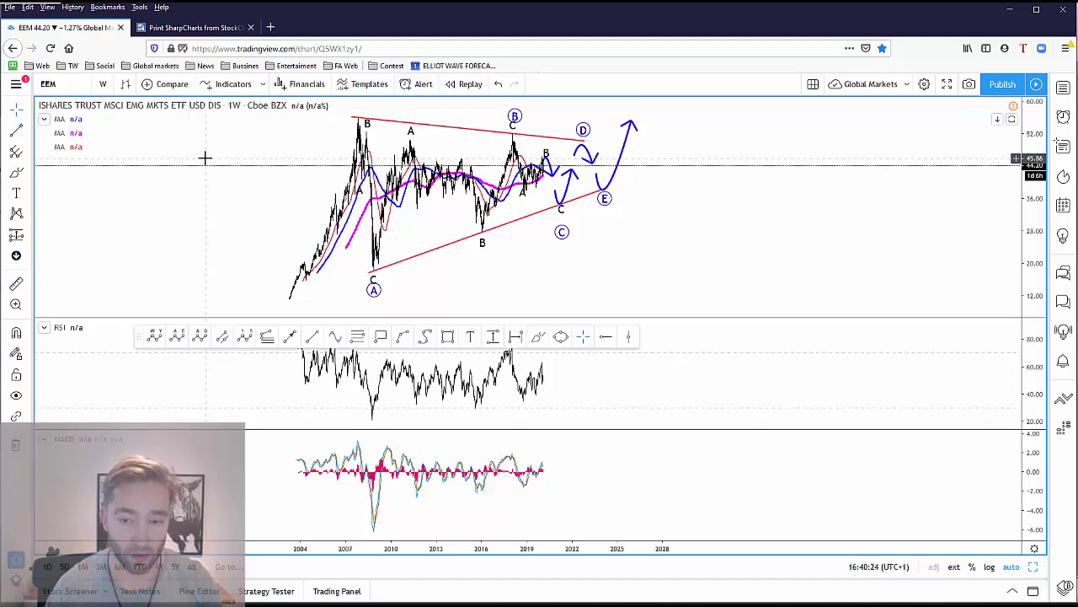
# Step: Dismiss the stray symbol search, sketch a blue drop into circled C, and nudge the C label up
pyautogui.write('DD')
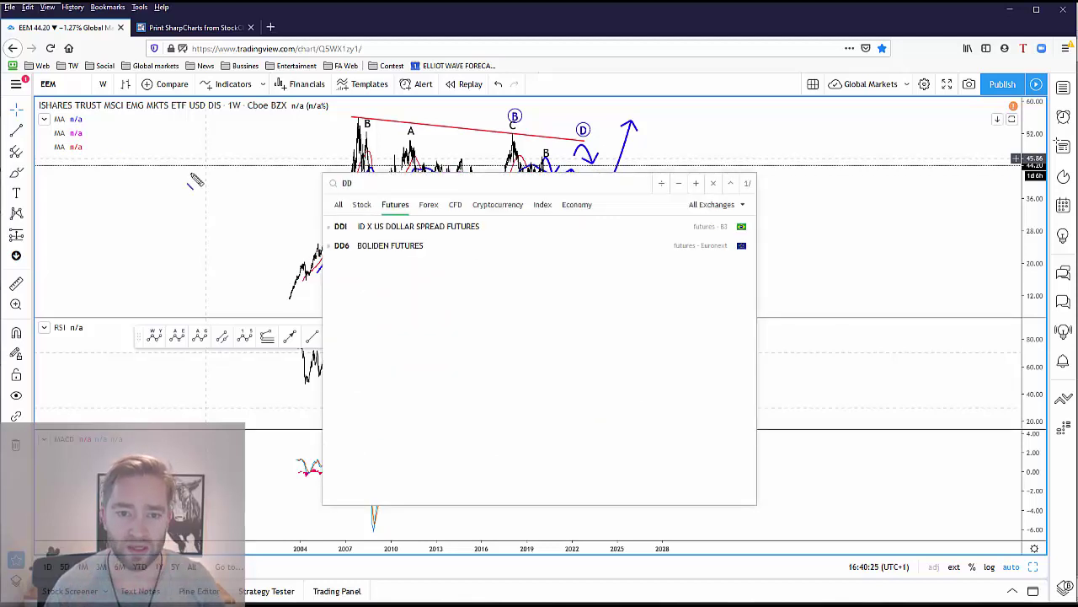
pyautogui.press('Escape')
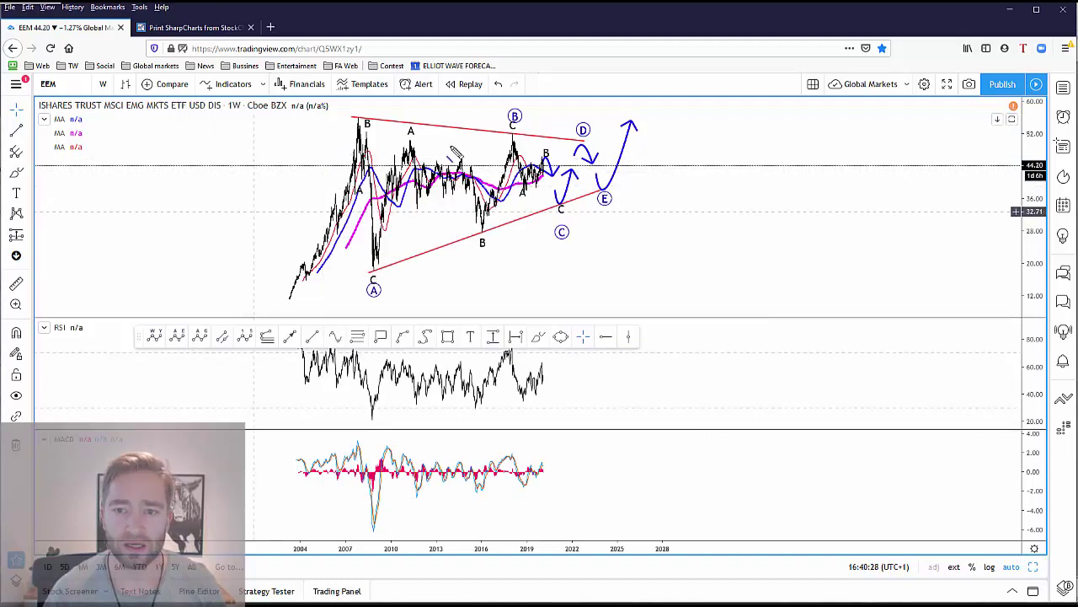
pyautogui.moveTo(556, 201)
pyautogui.mouseDown()
pyautogui.moveTo(571, 244)
pyautogui.moveTo(587, 228)
pyautogui.moveTo(607, 289)
pyautogui.moveTo(655, 214)
pyautogui.moveTo(677, 211)
pyautogui.mouseUp()
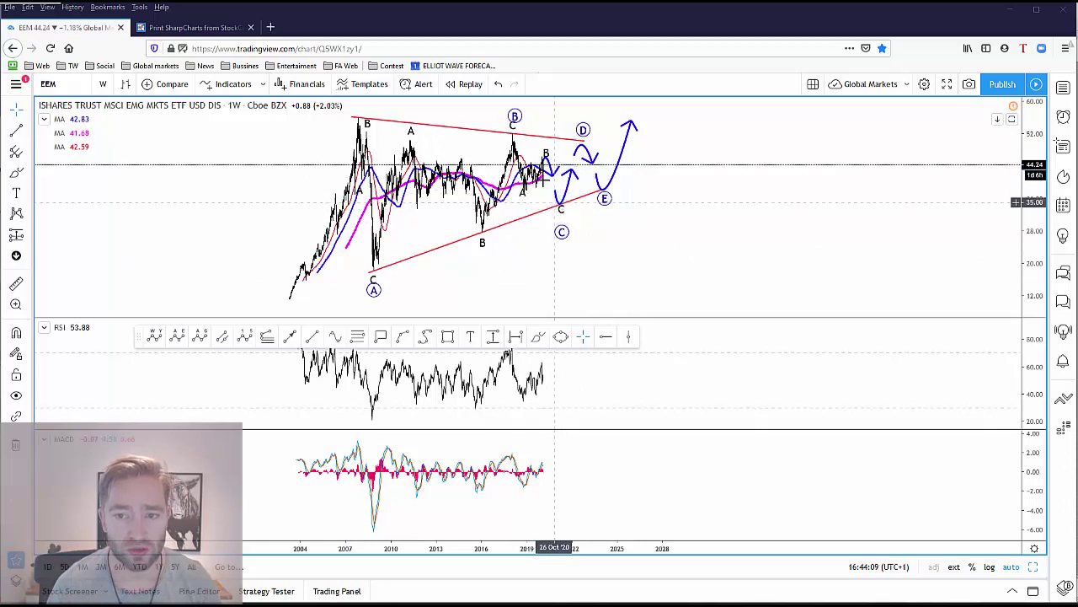
pyautogui.moveTo(561, 231); pyautogui.dragTo(560, 223)
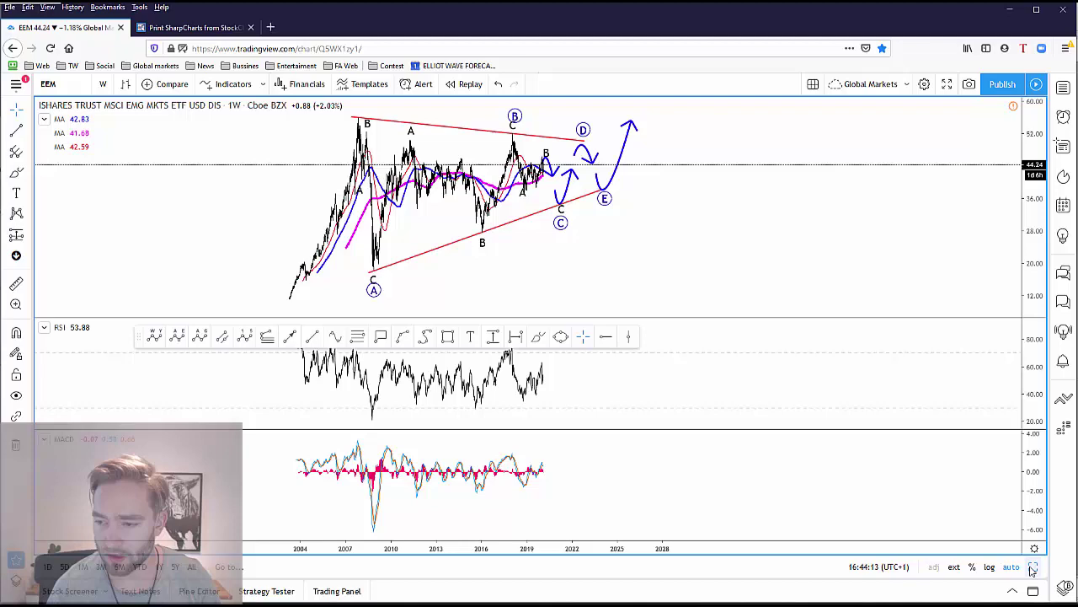
# Step: Maximize the daily EEM chart with ES below, pan toward recent dates, and draw a line from A to B
pyautogui.click(495, 160)
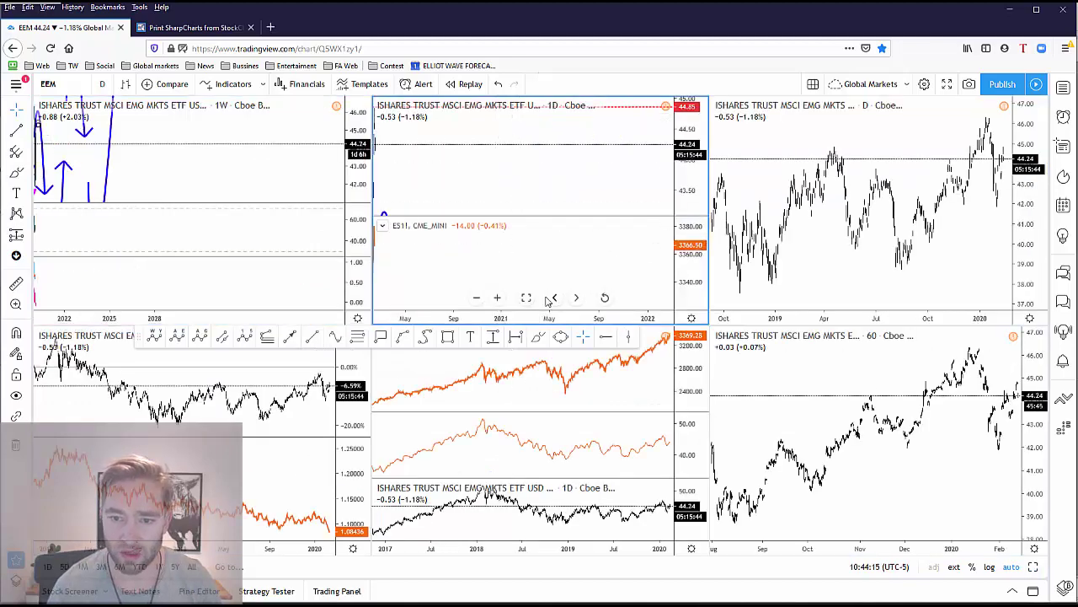
pyautogui.hotkey('alt', 'Return')
pyautogui.moveTo(406, 264); pyautogui.dragTo(201, 260)
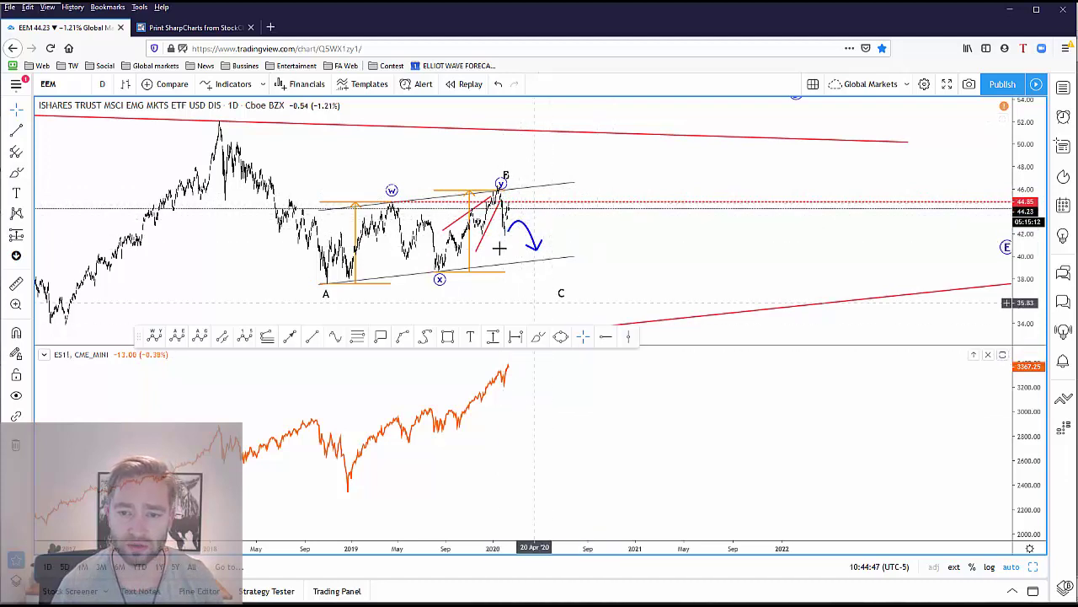
pyautogui.moveTo(142, 327); pyautogui.dragTo(149, 304)
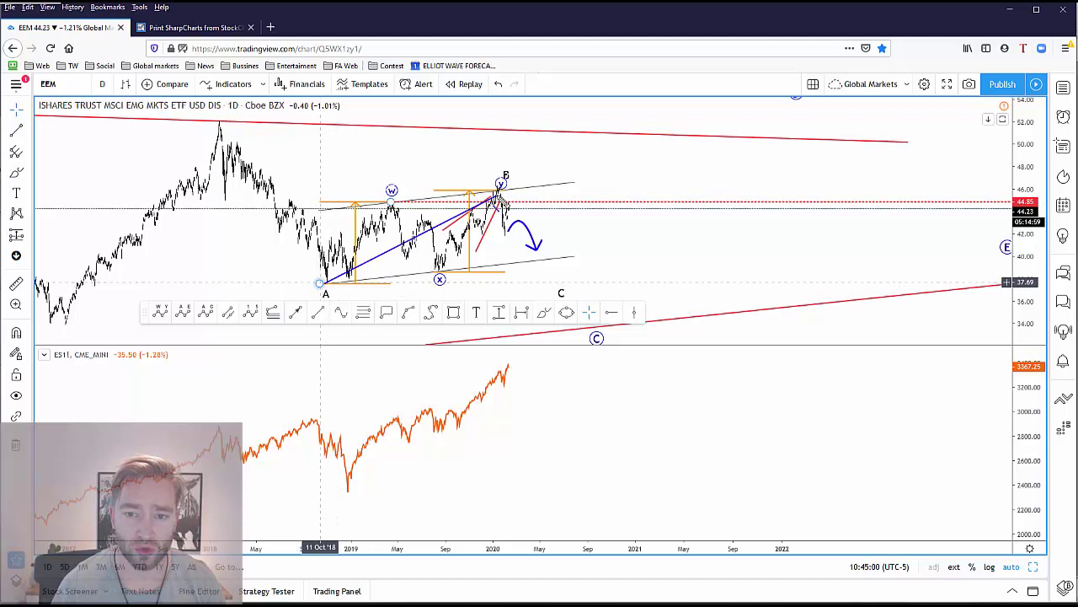
pyautogui.click(498, 192)
pyautogui.click(343, 490)
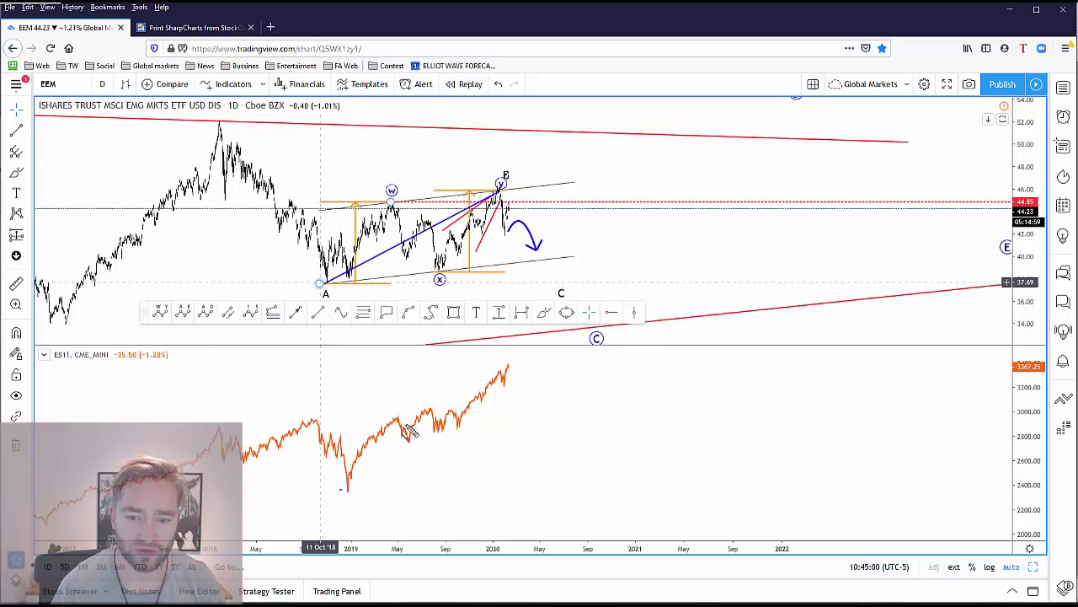
pyautogui.click(506, 368)
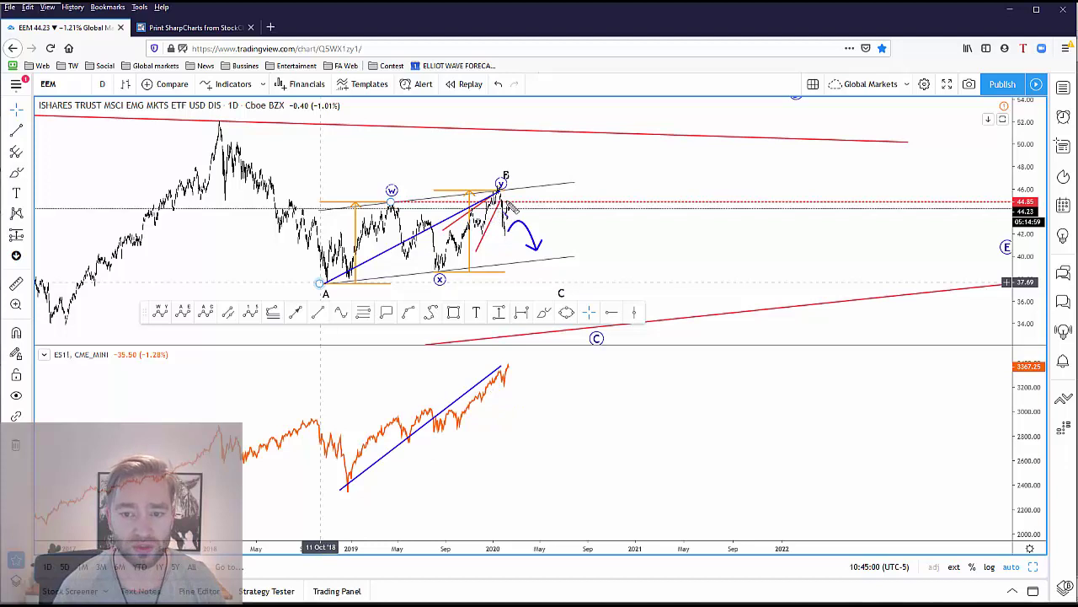
pyautogui.moveTo(512, 208); pyautogui.dragTo(553, 269)
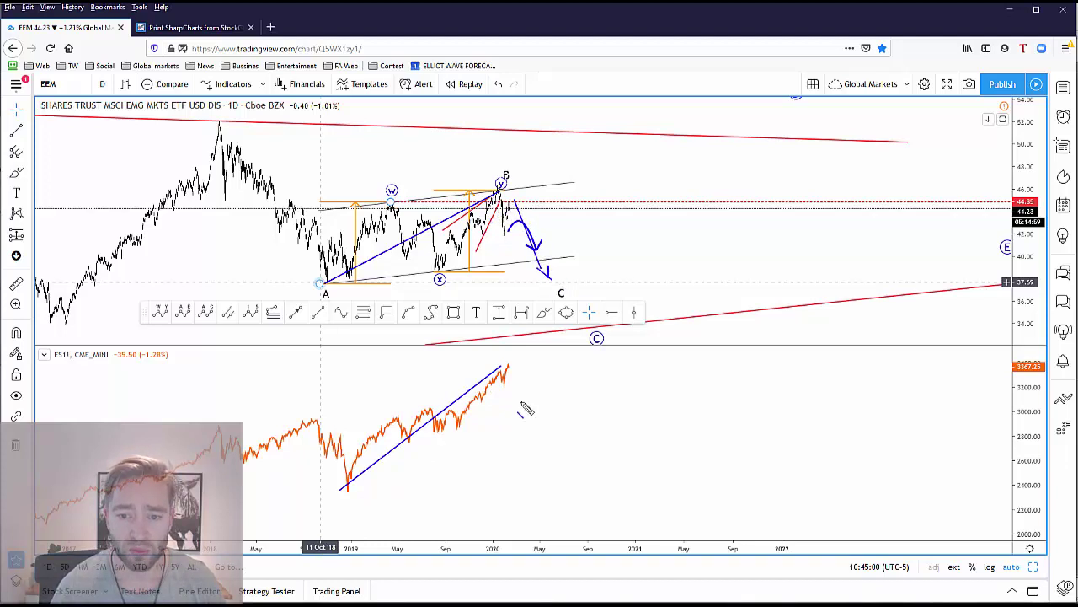
pyautogui.moveTo(511, 371); pyautogui.dragTo(533, 420)
pyautogui.hotkey('ctrl', 'z')
pyautogui.moveTo(513, 368)
pyautogui.mouseDown()
pyautogui.moveTo(513, 386)
pyautogui.moveTo(516, 370)
pyautogui.moveTo(533, 396)
pyautogui.moveTo(546, 347)
pyautogui.mouseUp()
pyautogui.hotkey('ctrl', 'z')
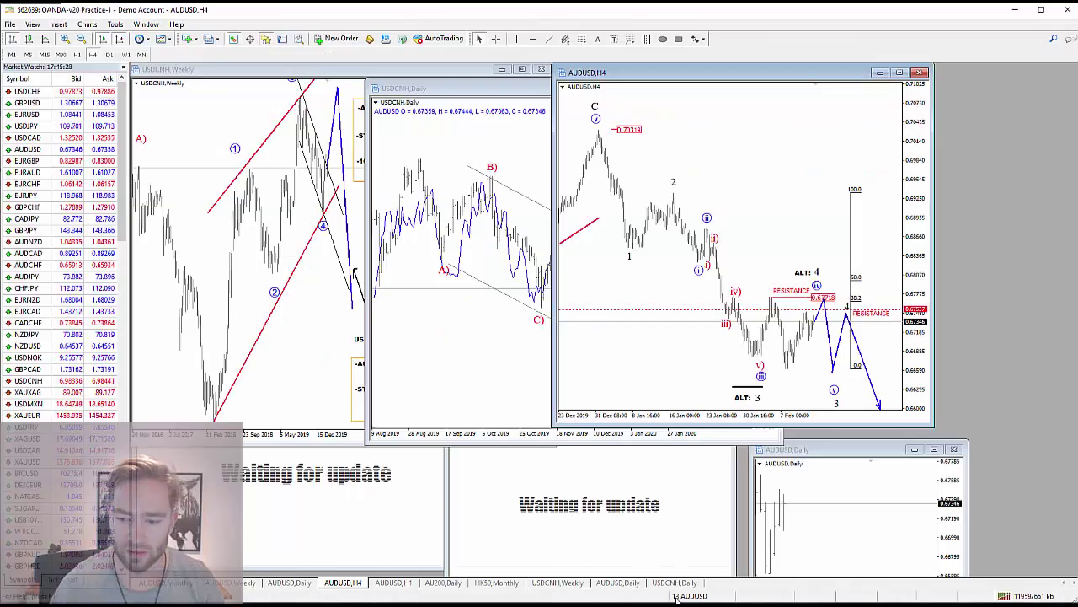
# Step: Load the 21 SP500 profile, trace a blue wave 2 to 3 path, and bring up SPX500USD H4
pyautogui.click(683, 596)
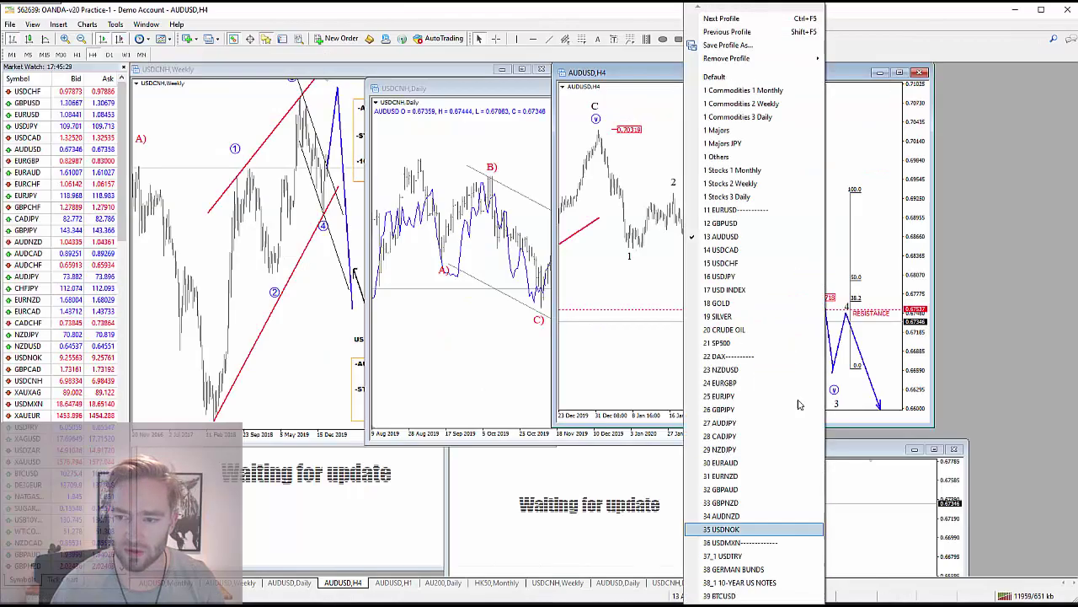
pyautogui.click(750, 343)
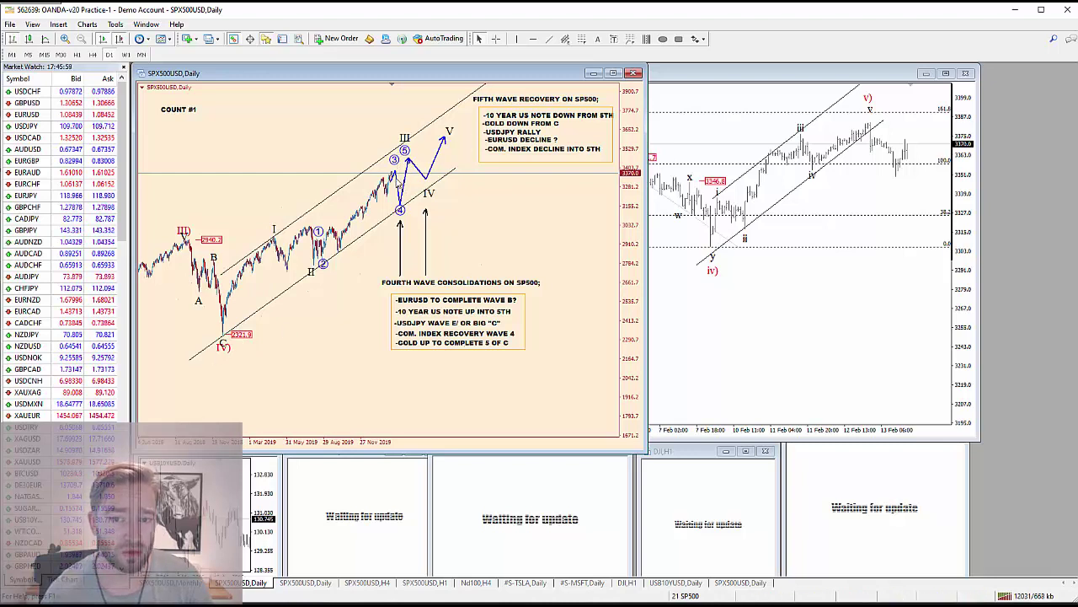
pyautogui.moveTo(325, 264)
pyautogui.mouseDown()
pyautogui.moveTo(337, 227)
pyautogui.moveTo(341, 249)
pyautogui.moveTo(381, 180)
pyautogui.moveTo(403, 198)
pyautogui.moveTo(379, 209)
pyautogui.moveTo(401, 211)
pyautogui.mouseUp()
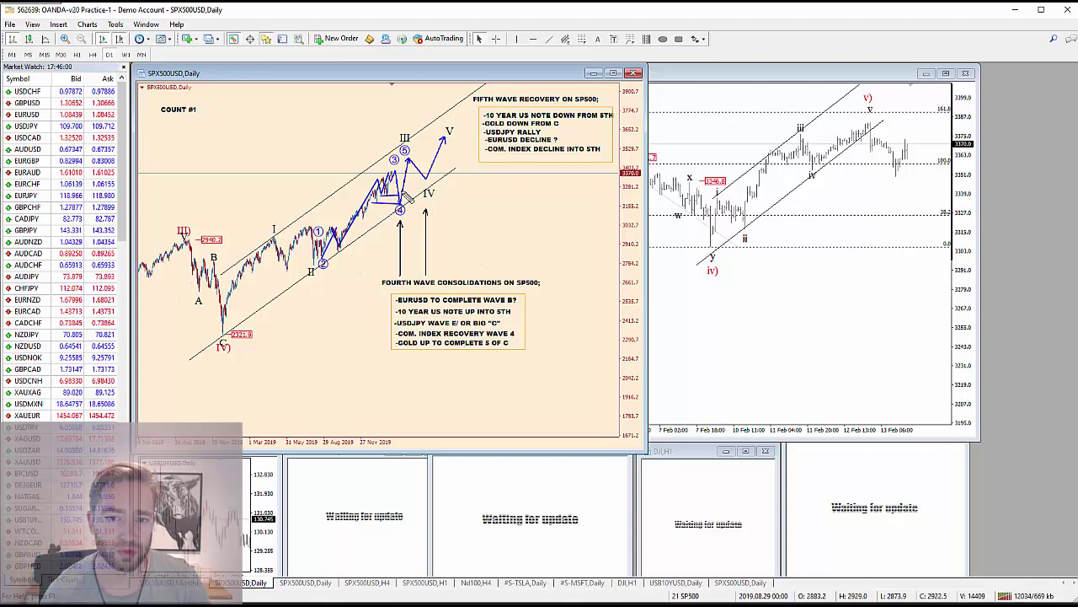
pyautogui.click(299, 582)
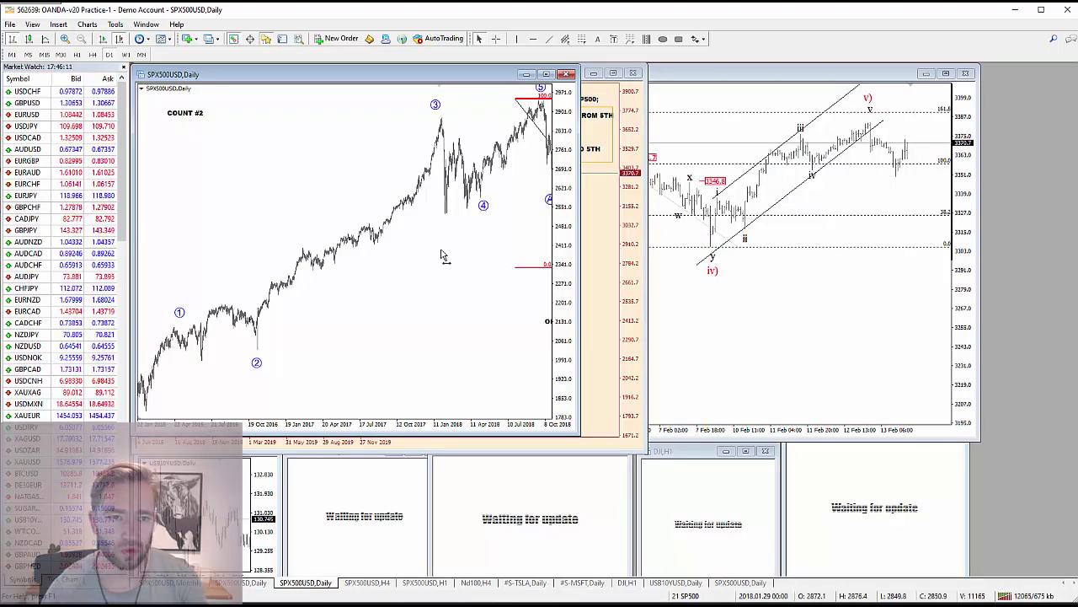
pyautogui.click(372, 581)
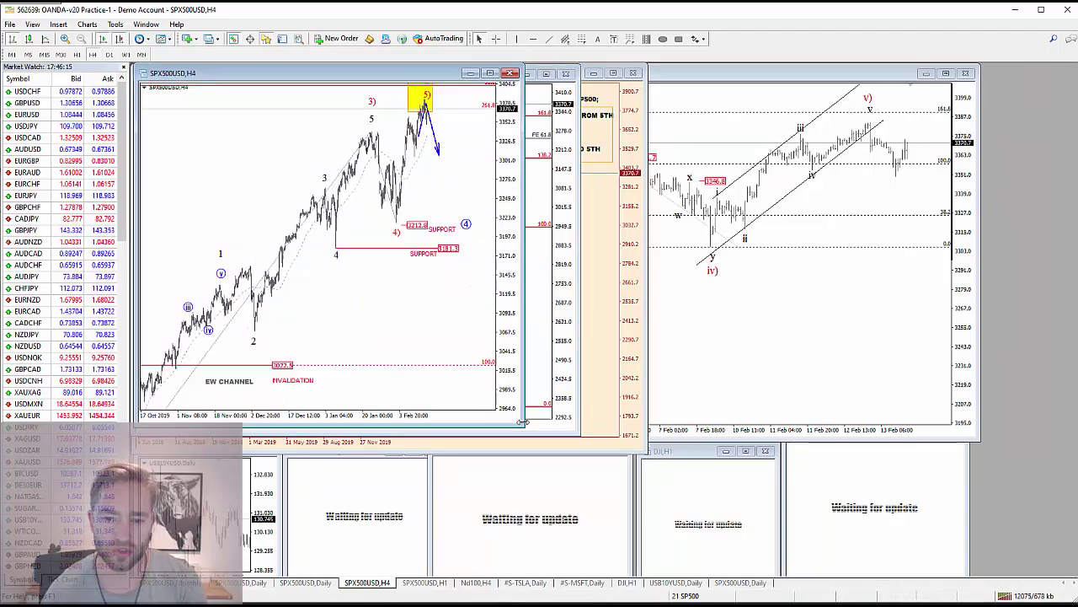
# Step: Enlarge the SPX500USD H4 chart window and switch to the crosshair
pyautogui.moveTo(511, 410); pyautogui.dragTo(830, 520)
pyautogui.moveTo(810, 453); pyautogui.dragTo(775, 443)
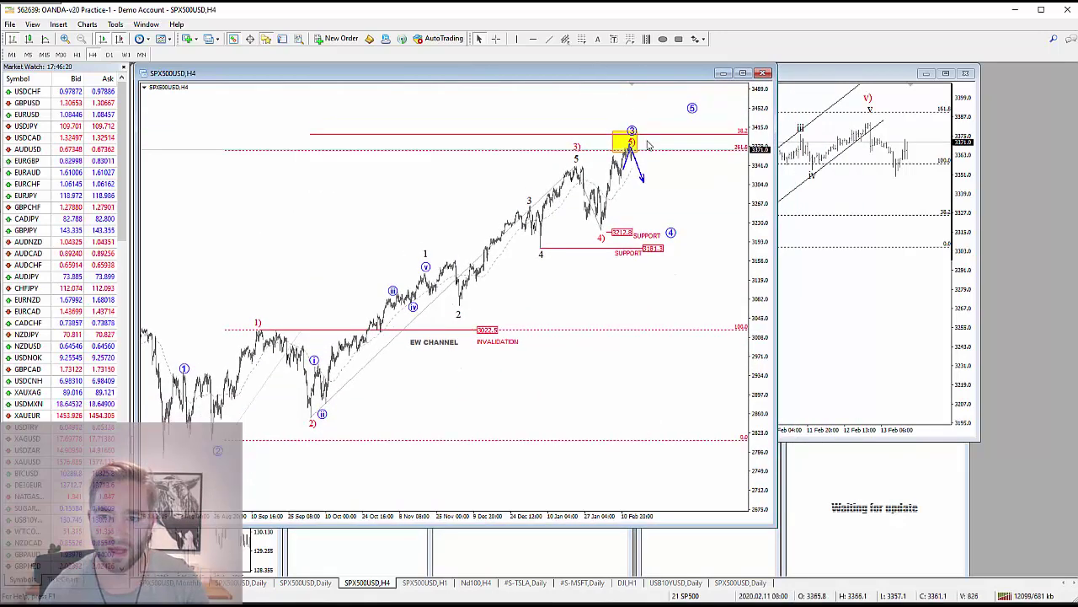
pyautogui.middleClick(304, 370)
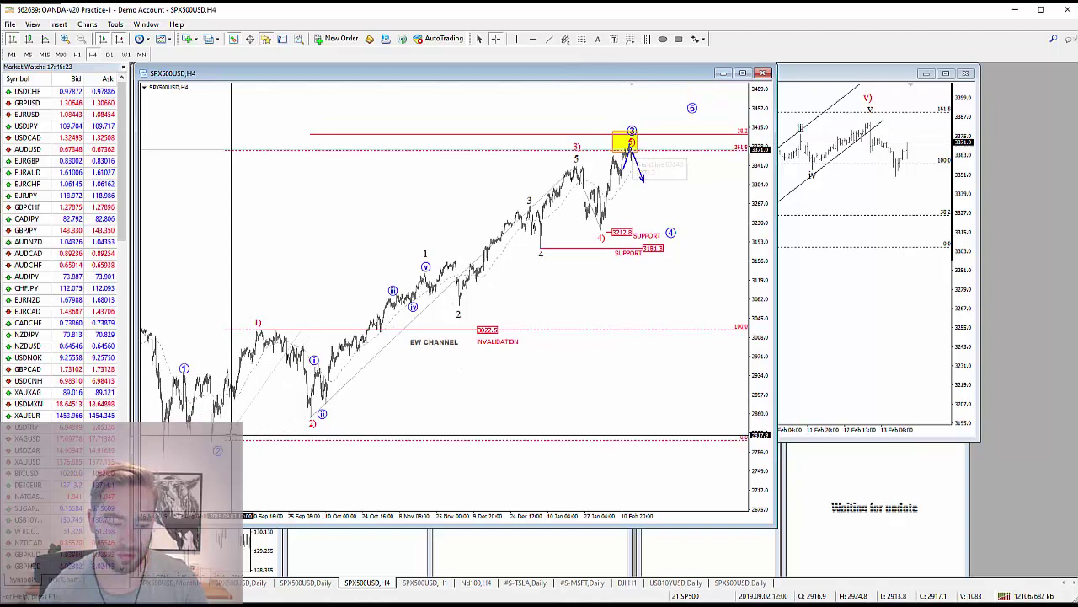
# Step: Trace a blue wave path through the 1), 2), 5 and 4) pivots, projecting down to (4) and up to (5)
pyautogui.click(216, 436)
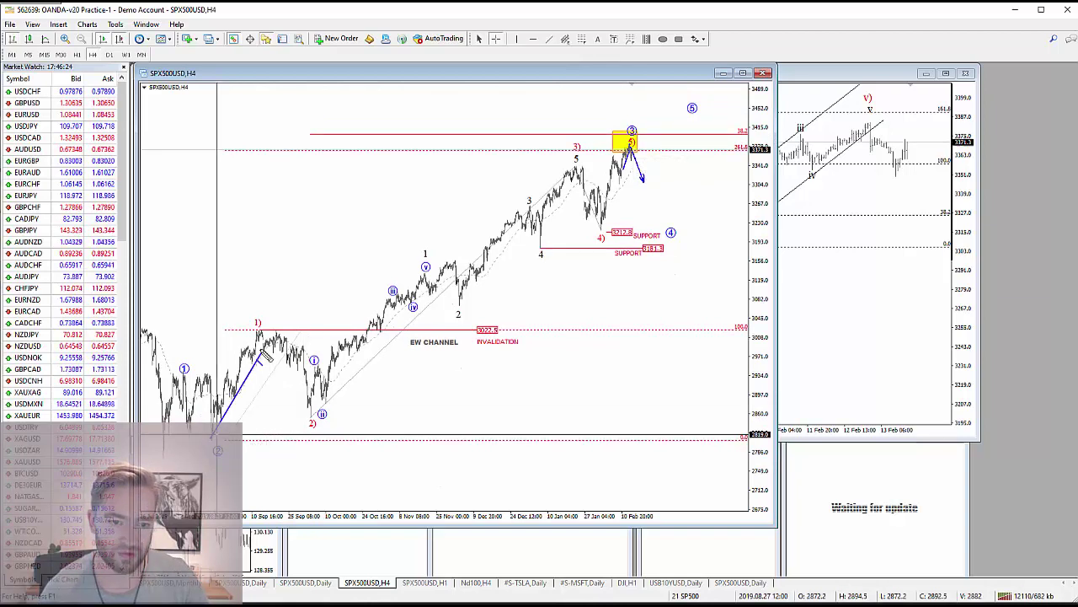
pyautogui.click(259, 333)
pyautogui.click(310, 417)
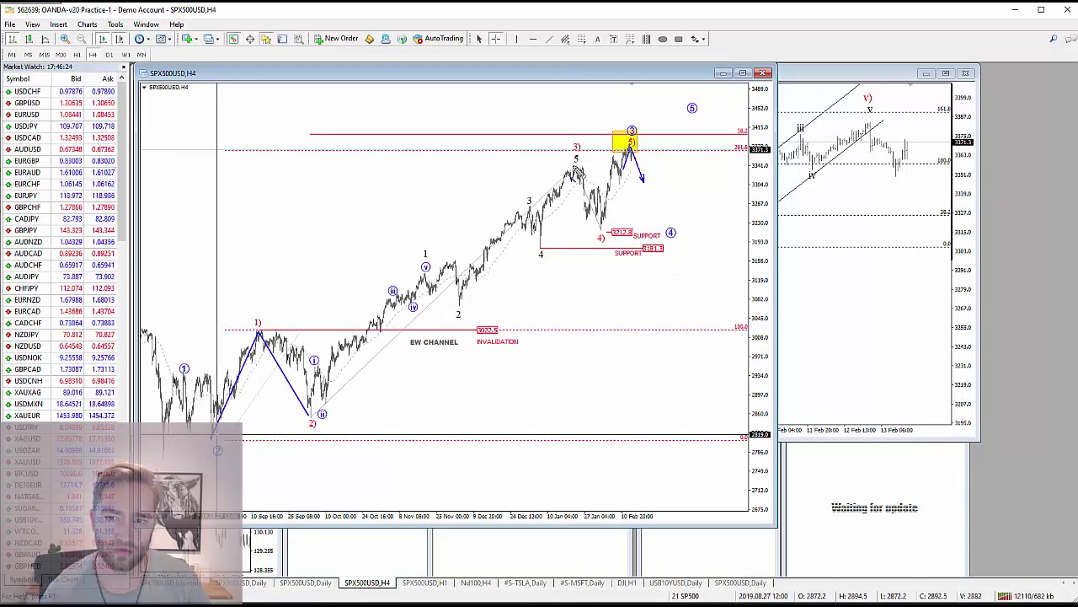
pyautogui.click(576, 167)
pyautogui.click(602, 227)
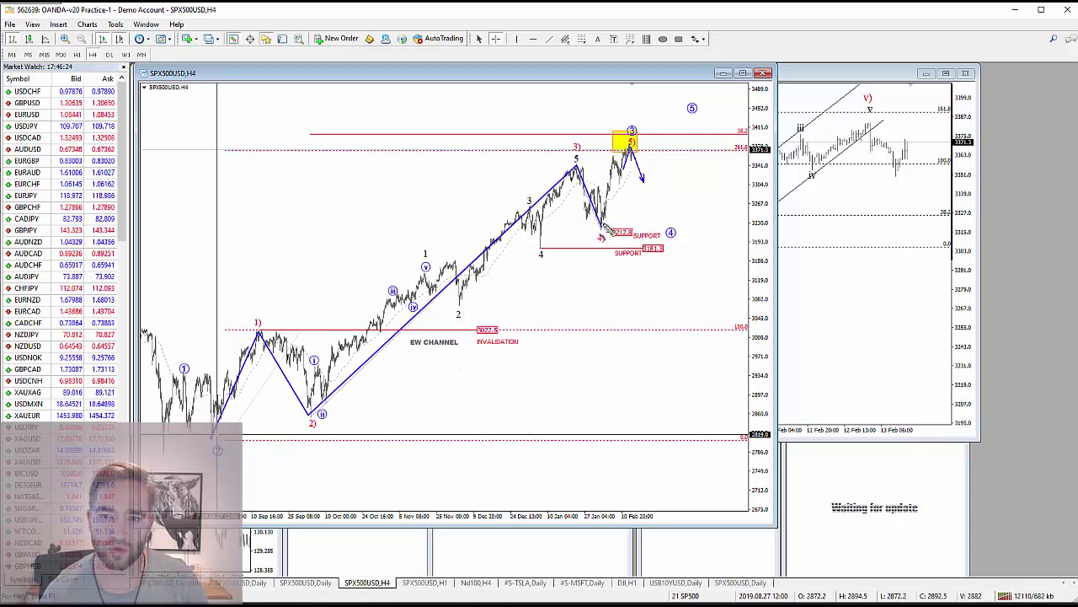
pyautogui.click(658, 166)
pyautogui.click(671, 207)
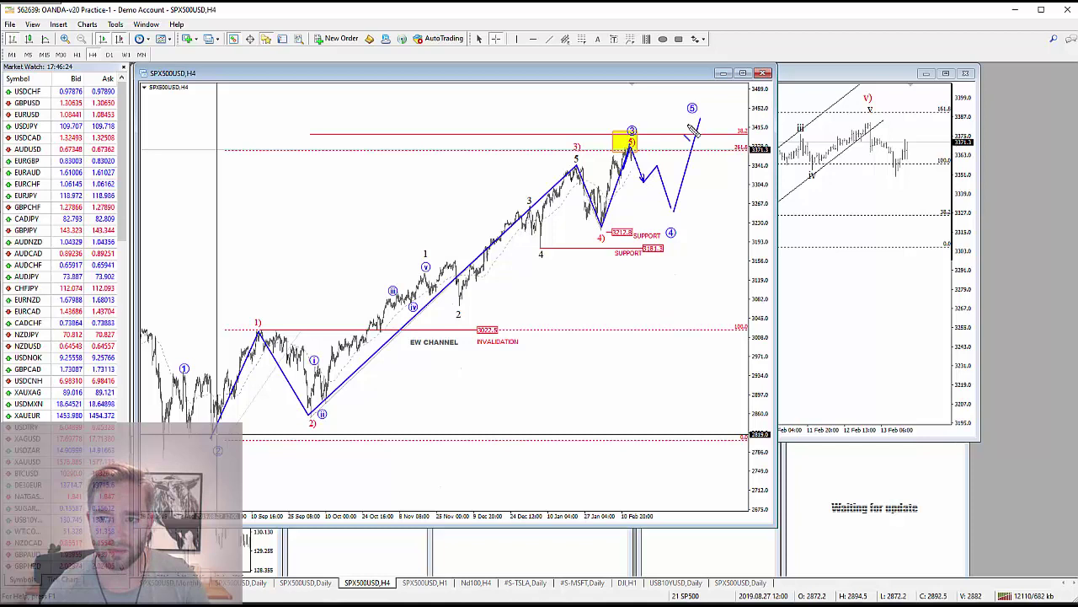
pyautogui.click(706, 103)
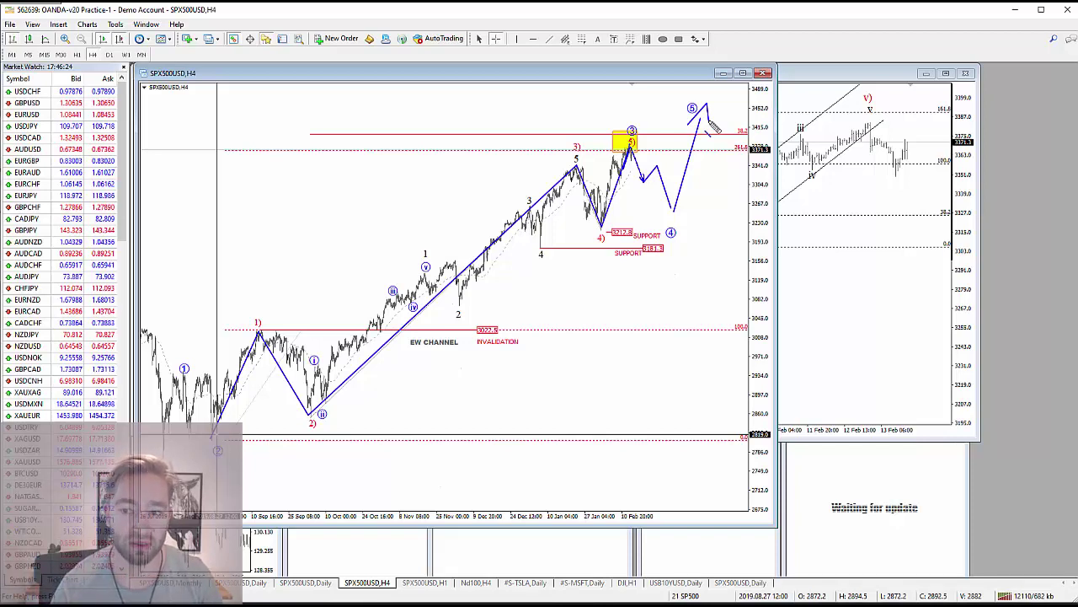
# Step: Circle the (4) wave label and sketch a downward stroke right of the (3) box
pyautogui.moveTo(674, 249)
pyautogui.mouseDown()
pyautogui.moveTo(663, 232)
pyautogui.moveTo(690, 215)
pyautogui.moveTo(687, 242)
pyautogui.moveTo(702, 244)
pyautogui.mouseUp()
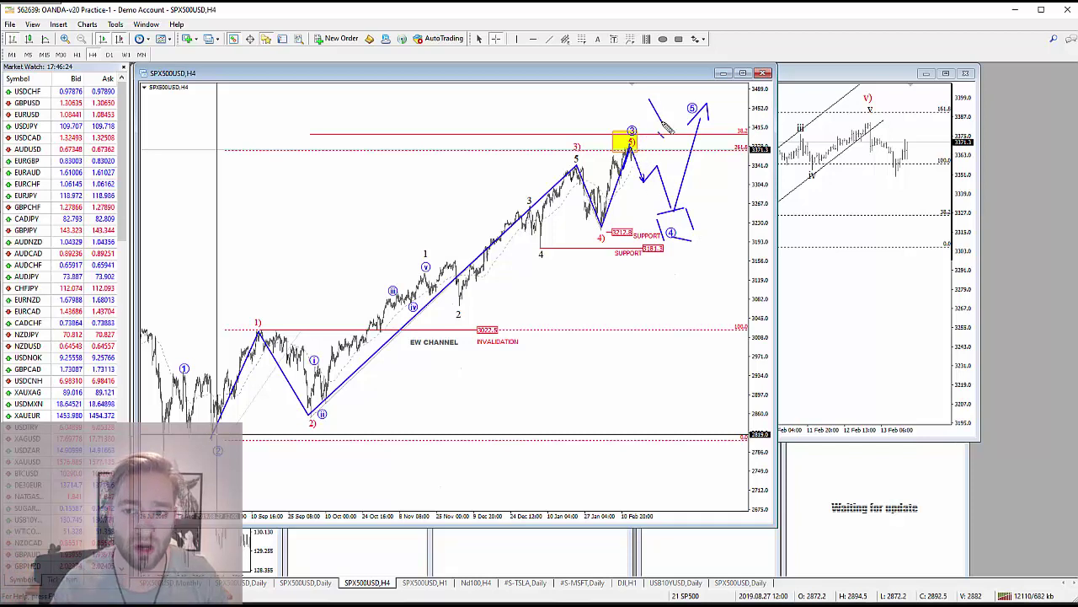
pyautogui.moveTo(649, 100); pyautogui.dragTo(668, 134)
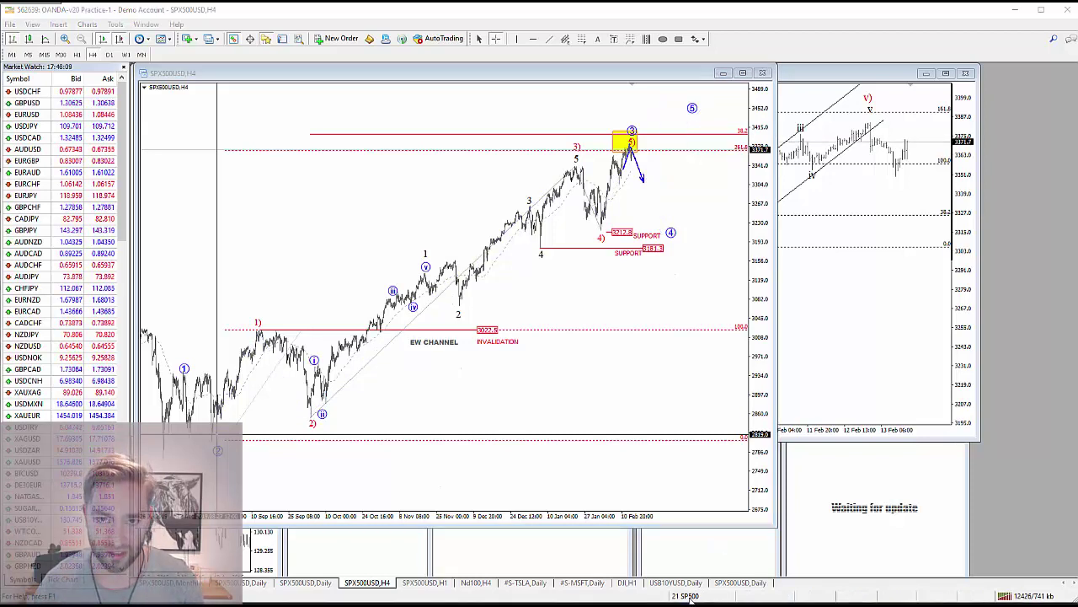
# Step: Load the '28 CADJPY' chart profile from the status bar profiles list
pyautogui.click(689, 596)
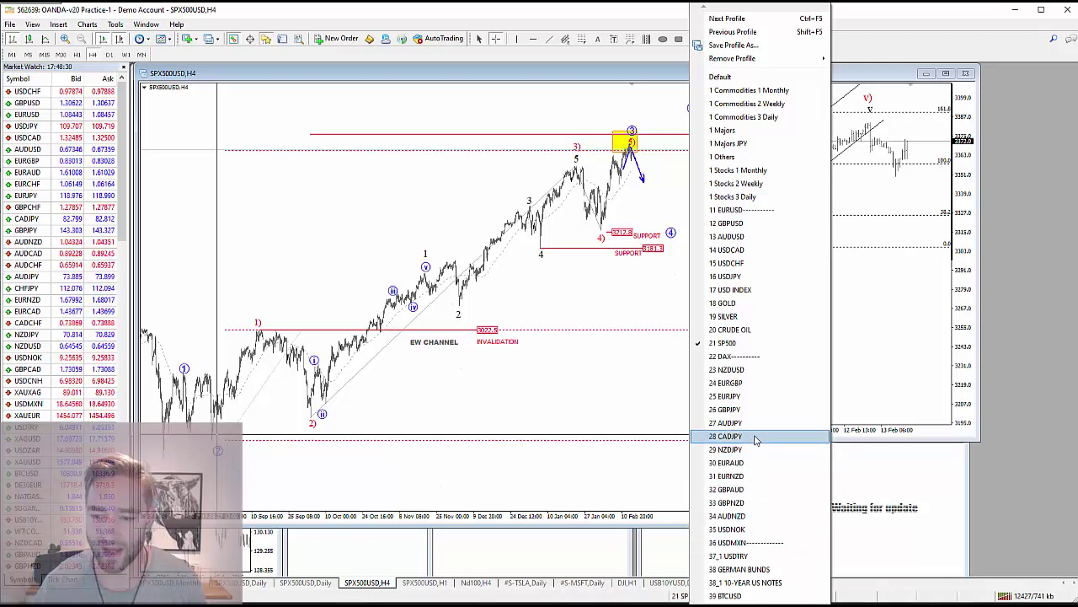
pyautogui.click(755, 437)
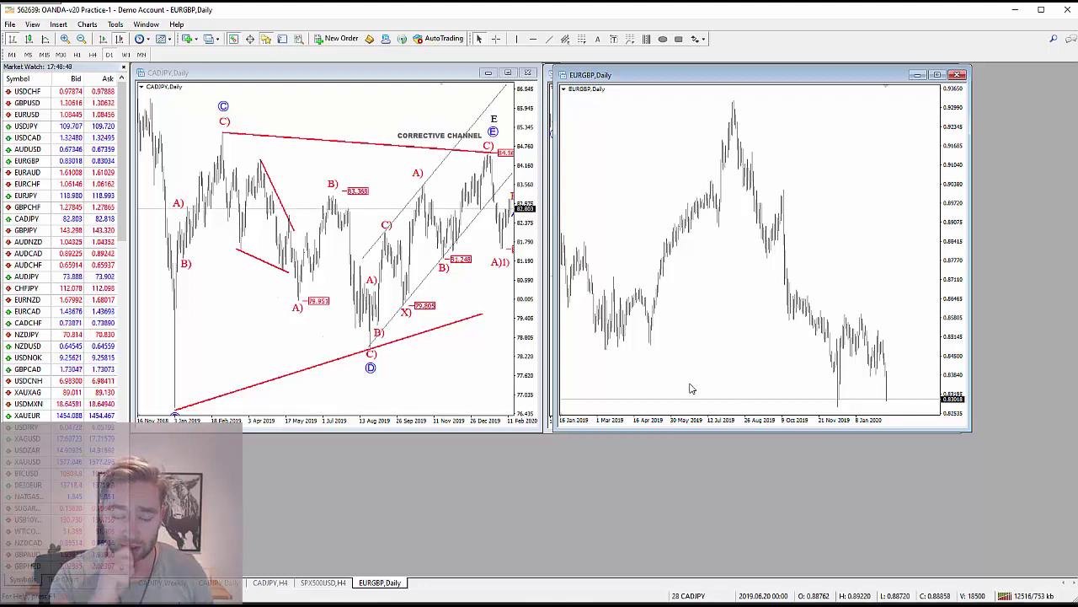
# Step: Sketch and erase a blue zigzag on the CADJPY daily chart, then close the EURGBP daily chart
pyautogui.click(372, 314)
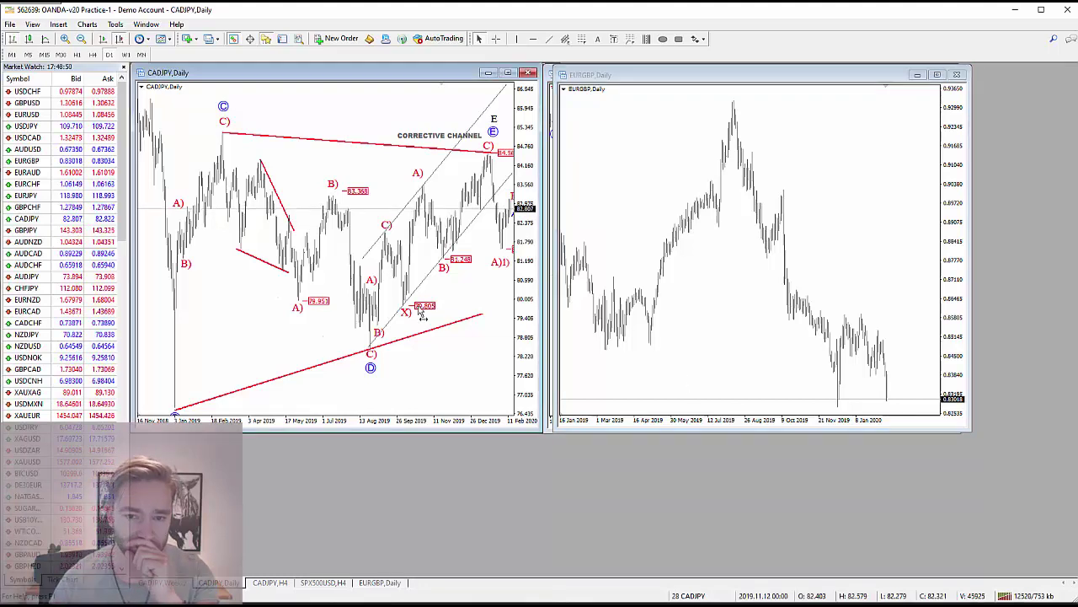
pyautogui.scroll(-3, 372, 314)
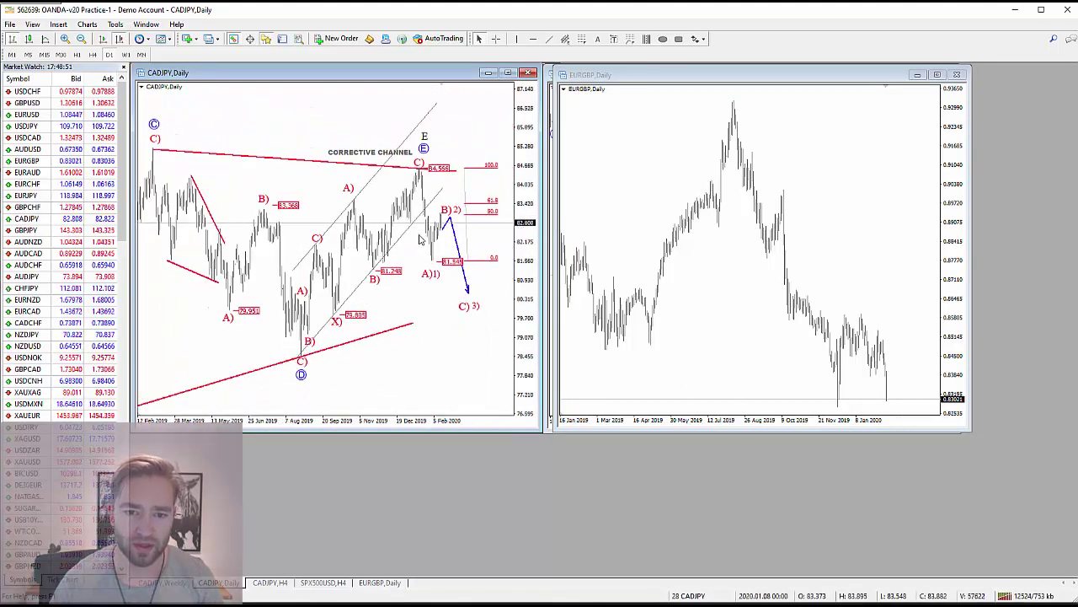
pyautogui.moveTo(423, 212)
pyautogui.mouseDown()
pyautogui.moveTo(432, 217)
pyautogui.moveTo(420, 215)
pyautogui.mouseUp()
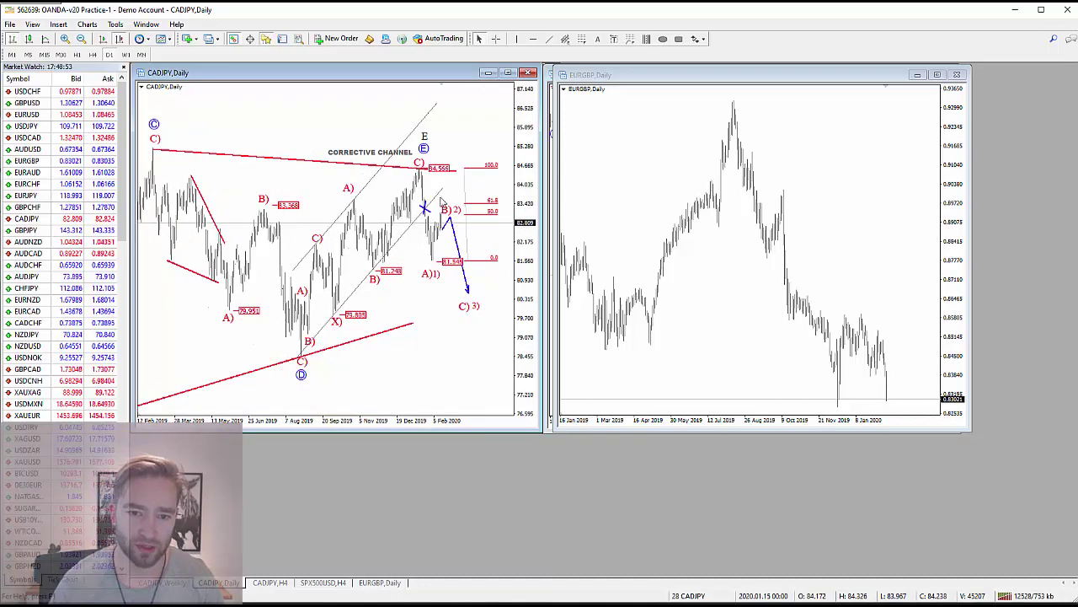
pyautogui.moveTo(306, 348)
pyautogui.mouseDown()
pyautogui.moveTo(322, 253)
pyautogui.moveTo(335, 295)
pyautogui.moveTo(354, 208)
pyautogui.moveTo(375, 257)
pyautogui.moveTo(423, 175)
pyautogui.mouseUp()
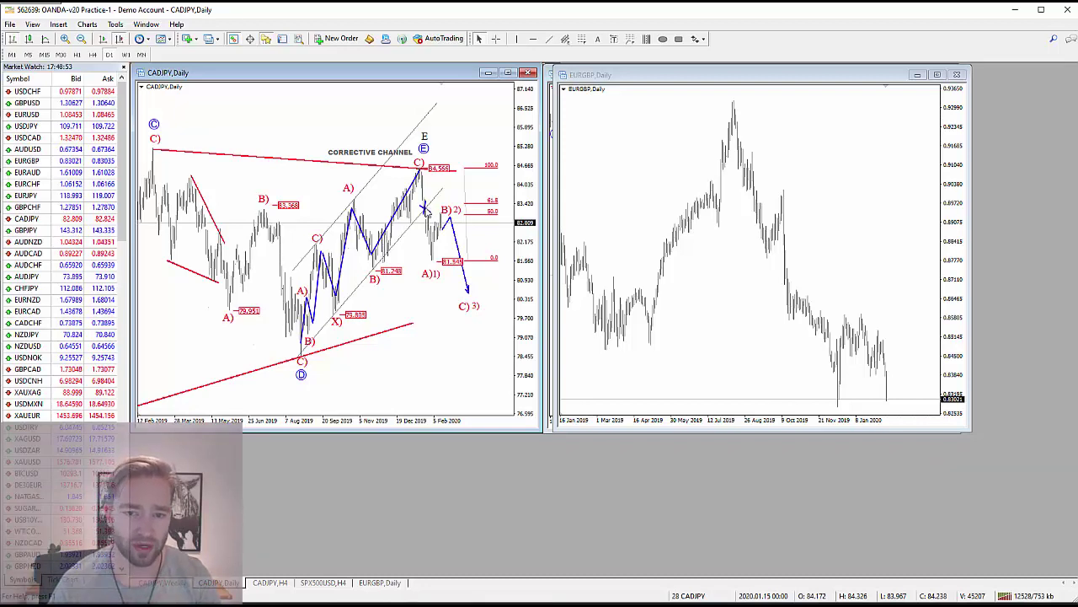
pyautogui.press('Delete')
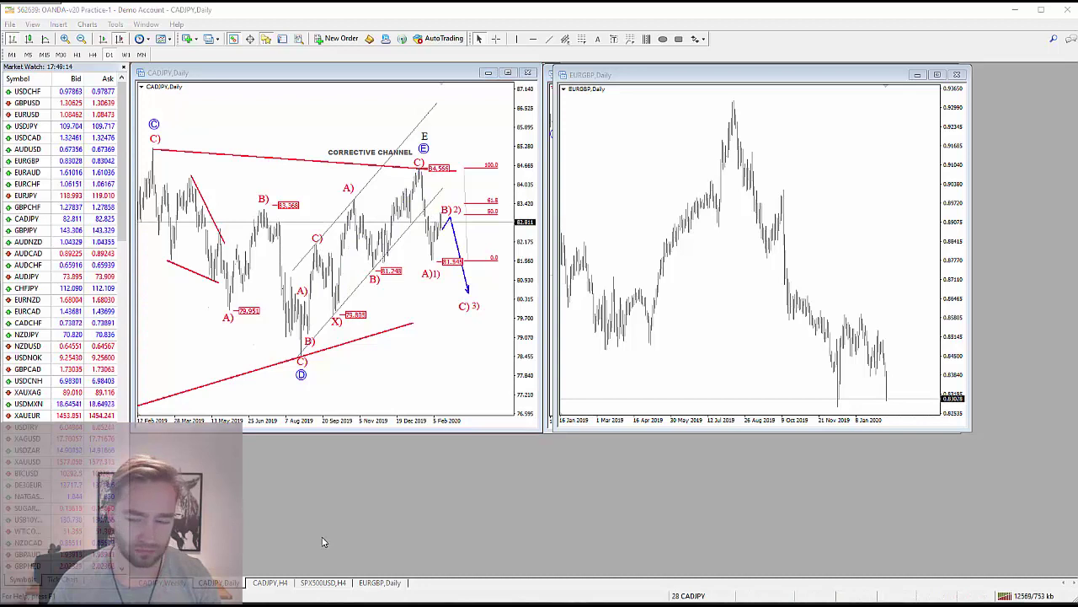
pyautogui.hotkey('ctrl', 'F4')
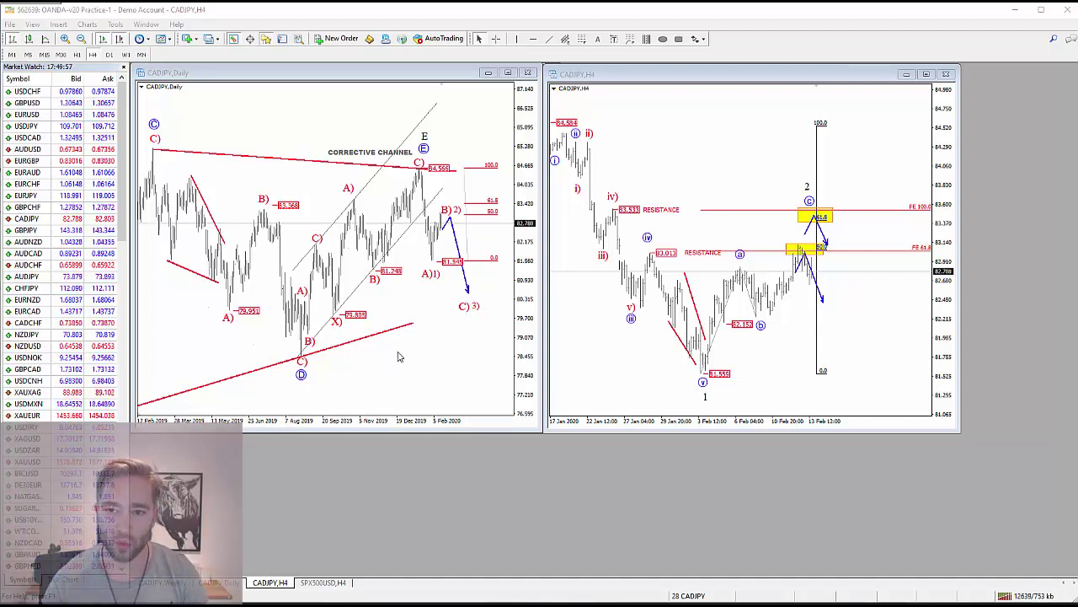
# Step: Enlarge the CADJPY H4 window and sketch a blue path from wave 5 to v and back, marking (b) and (iv)
pyautogui.moveTo(546, 434); pyautogui.dragTo(326, 490)
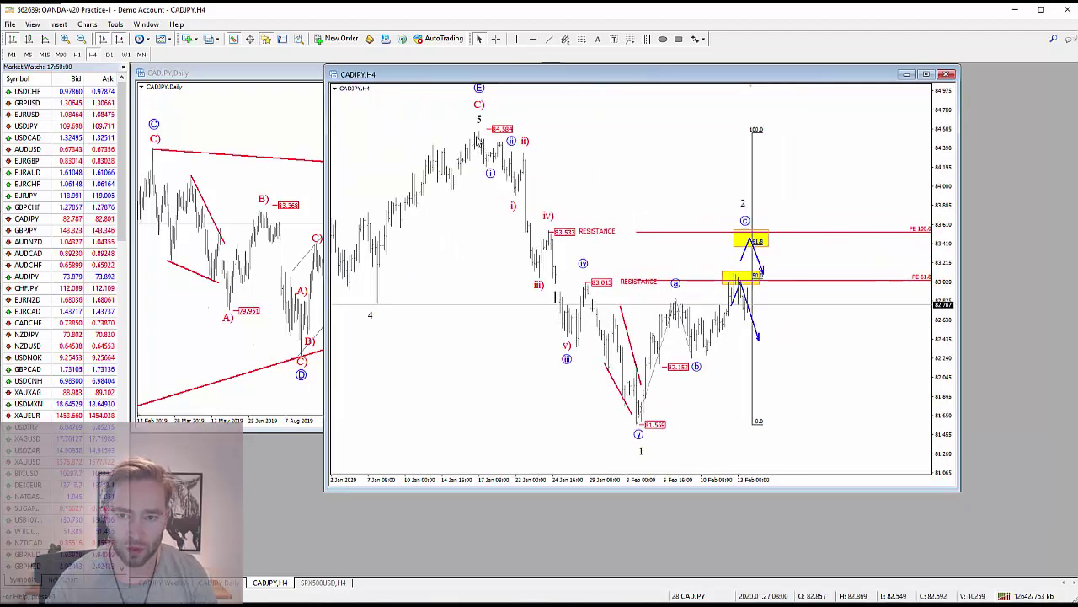
pyautogui.moveTo(478, 134)
pyautogui.mouseDown()
pyautogui.moveTo(483, 165)
pyautogui.moveTo(511, 150)
pyautogui.moveTo(570, 335)
pyautogui.moveTo(580, 284)
pyautogui.moveTo(630, 430)
pyautogui.moveTo(674, 310)
pyautogui.mouseUp()
pyautogui.moveTo(674, 310)
pyautogui.mouseDown()
pyautogui.moveTo(699, 361)
pyautogui.moveTo(739, 281)
pyautogui.mouseUp()
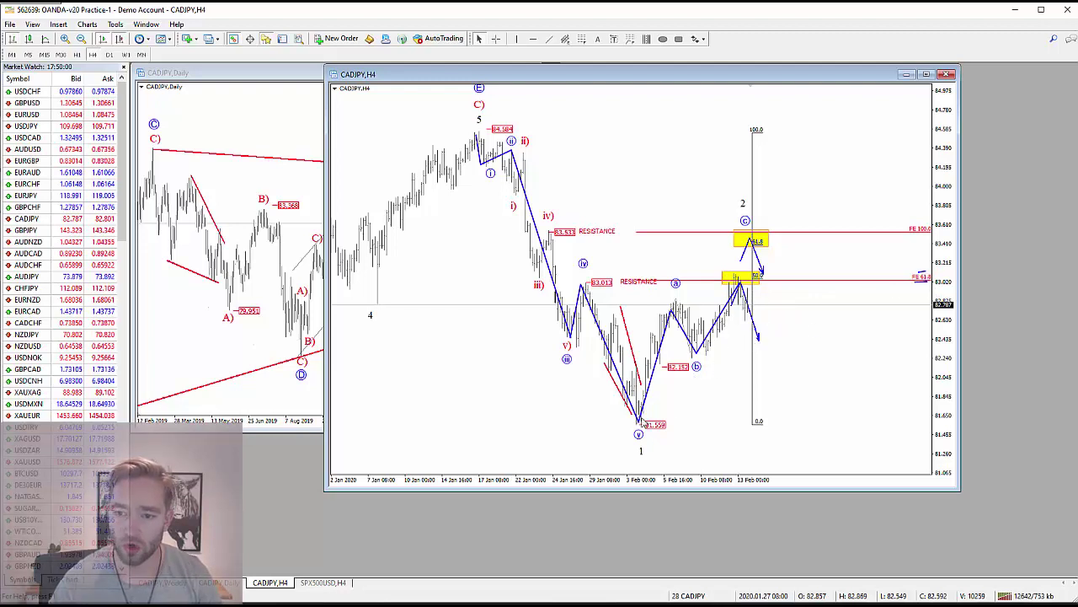
pyautogui.moveTo(702, 360); pyautogui.dragTo(739, 360)
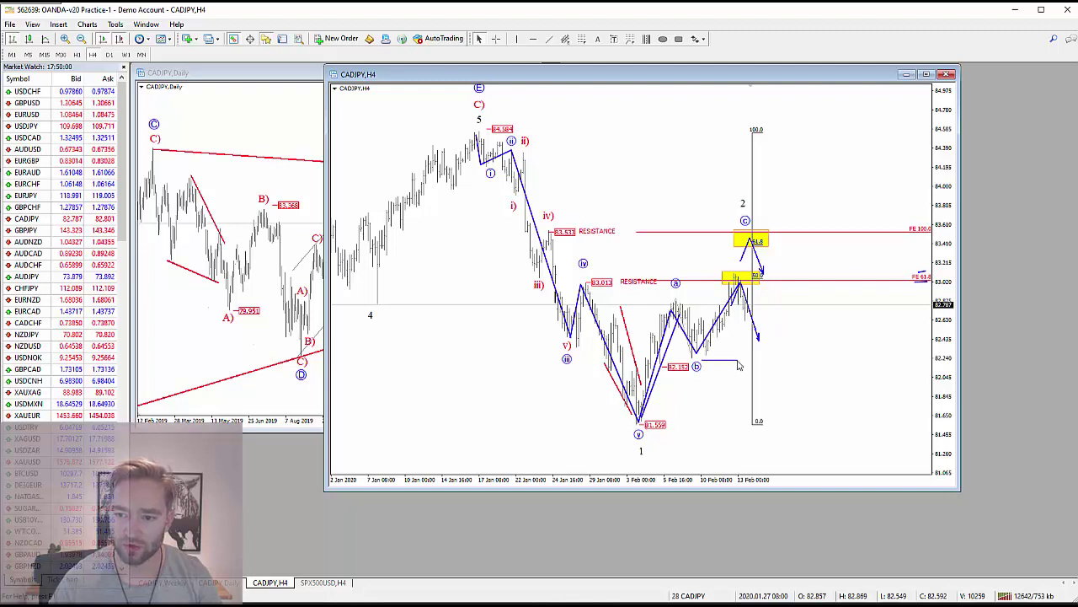
pyautogui.moveTo(589, 266)
pyautogui.mouseDown()
pyautogui.moveTo(593, 274)
pyautogui.moveTo(601, 261)
pyautogui.mouseUp()
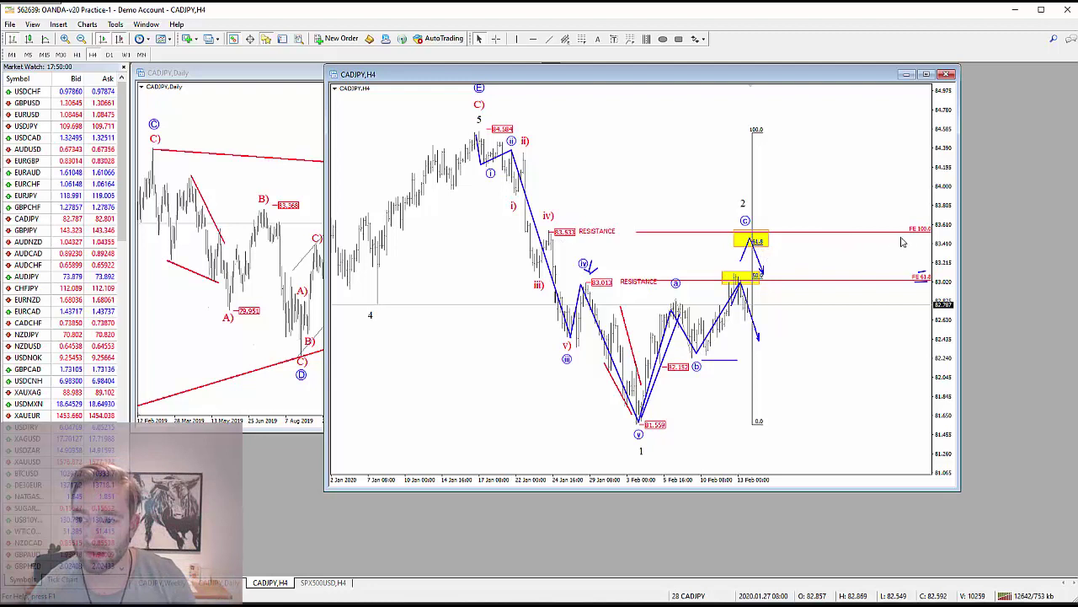
# Step: Sketch blue strokes, a trendline from the v low with a parallel line, and a projected drop, then clear them
pyautogui.moveTo(913, 237); pyautogui.dragTo(926, 236)
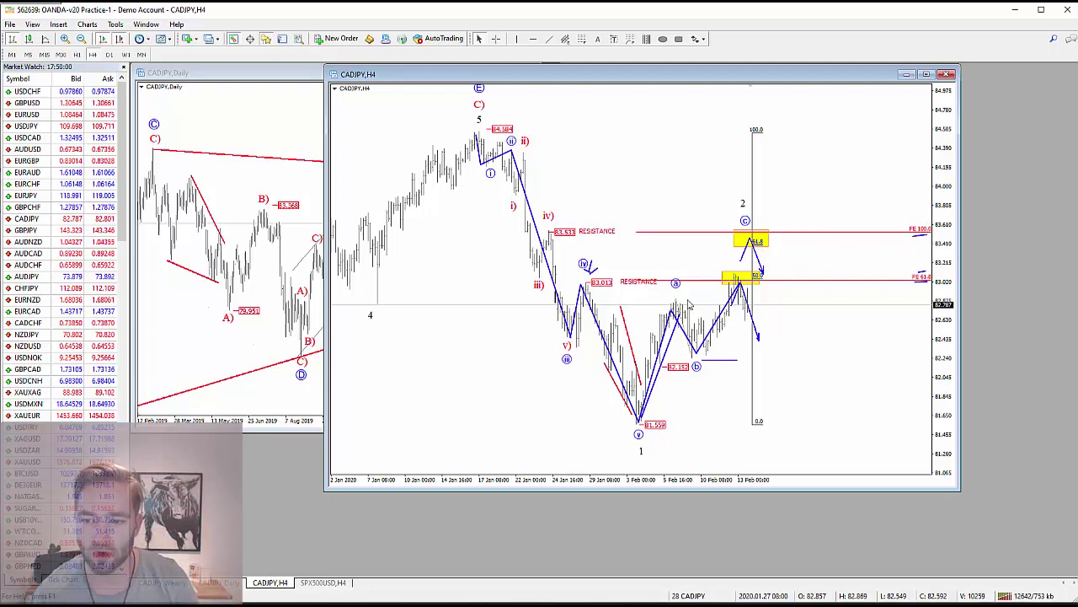
pyautogui.moveTo(554, 218)
pyautogui.mouseDown()
pyautogui.moveTo(571, 205)
pyautogui.moveTo(580, 219)
pyautogui.mouseUp()
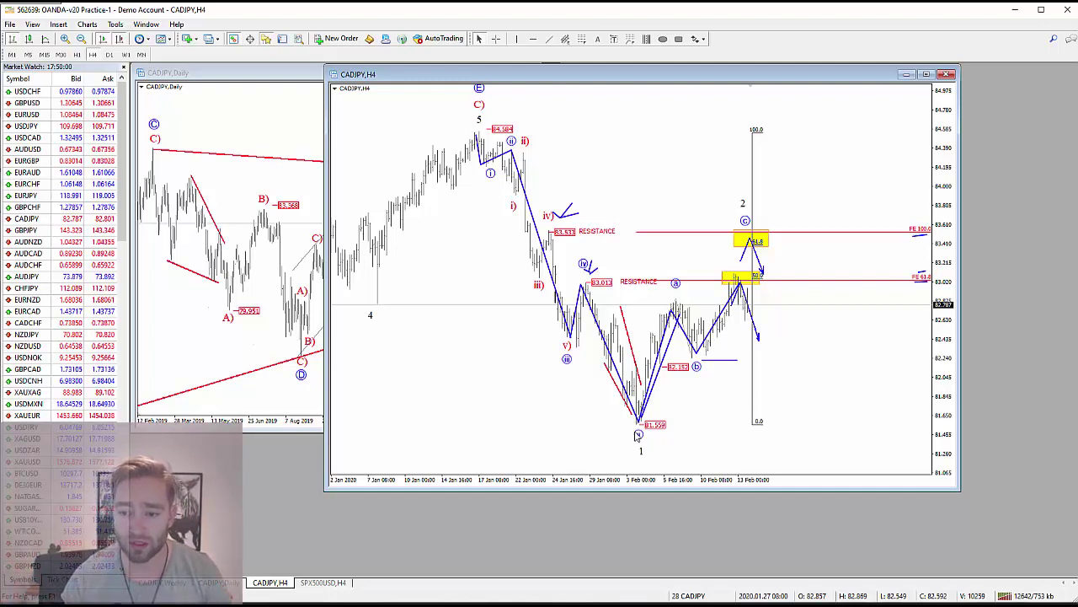
pyautogui.moveTo(636, 431)
pyautogui.mouseDown()
pyautogui.moveTo(729, 357)
pyautogui.moveTo(784, 288)
pyautogui.mouseUp()
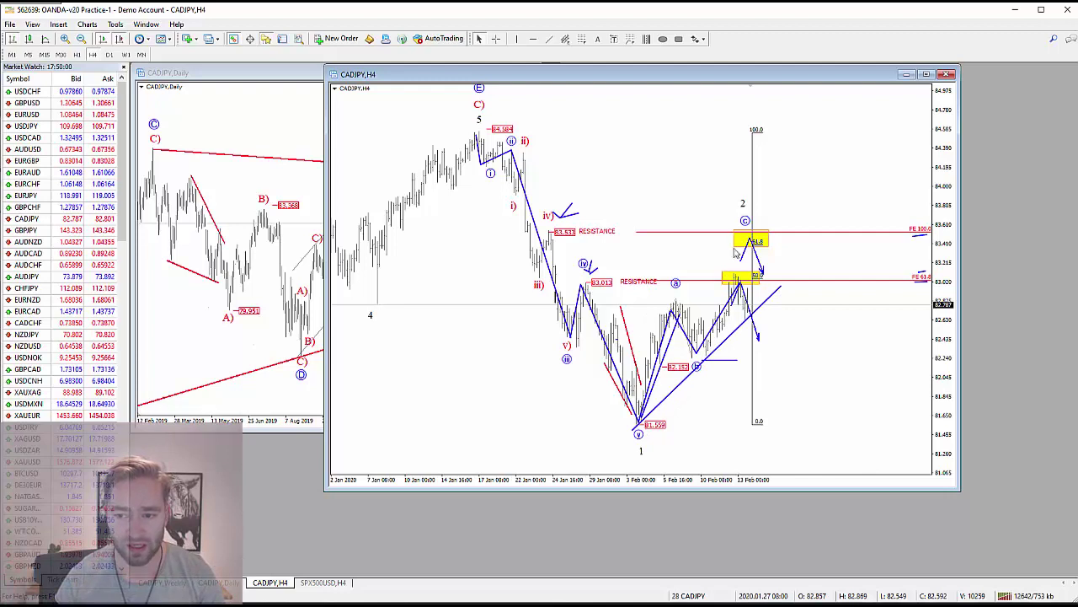
pyautogui.moveTo(736, 251); pyautogui.dragTo(750, 237)
pyautogui.moveTo(781, 309)
pyautogui.mouseDown()
pyautogui.moveTo(803, 402)
pyautogui.moveTo(822, 363)
pyautogui.mouseUp()
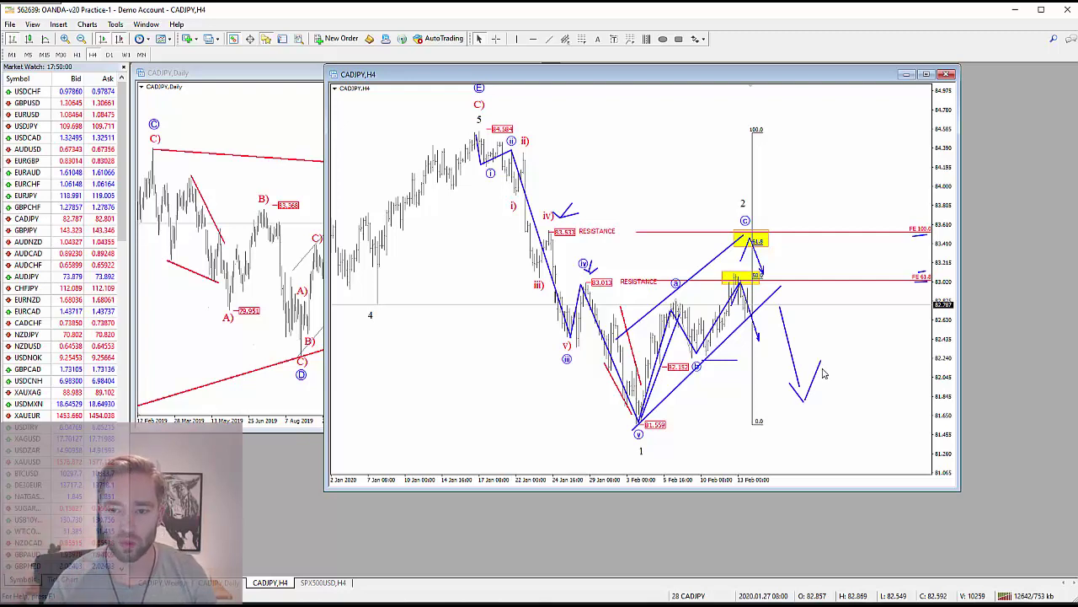
pyautogui.press('Escape')
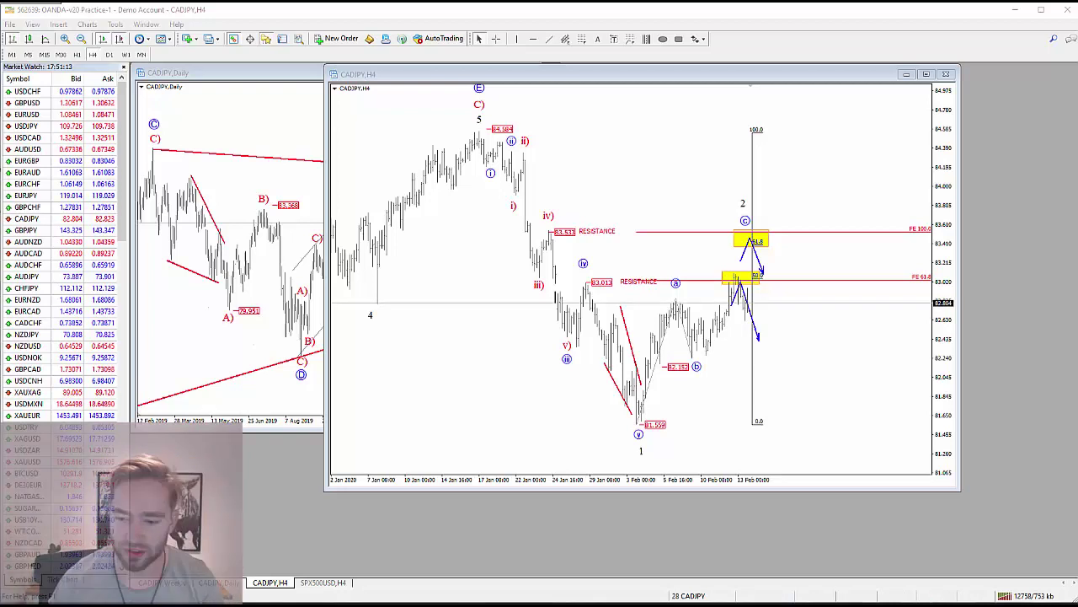
# Step: Load the '13 AUDUSD' chart profile from the status bar profiles list
pyautogui.click(715, 596)
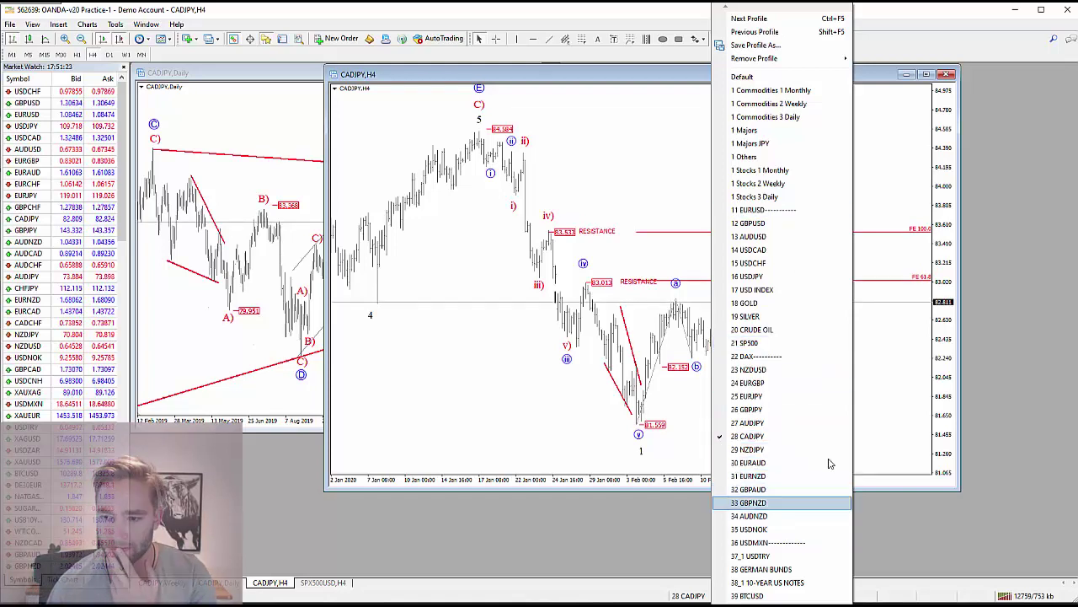
pyautogui.click(797, 239)
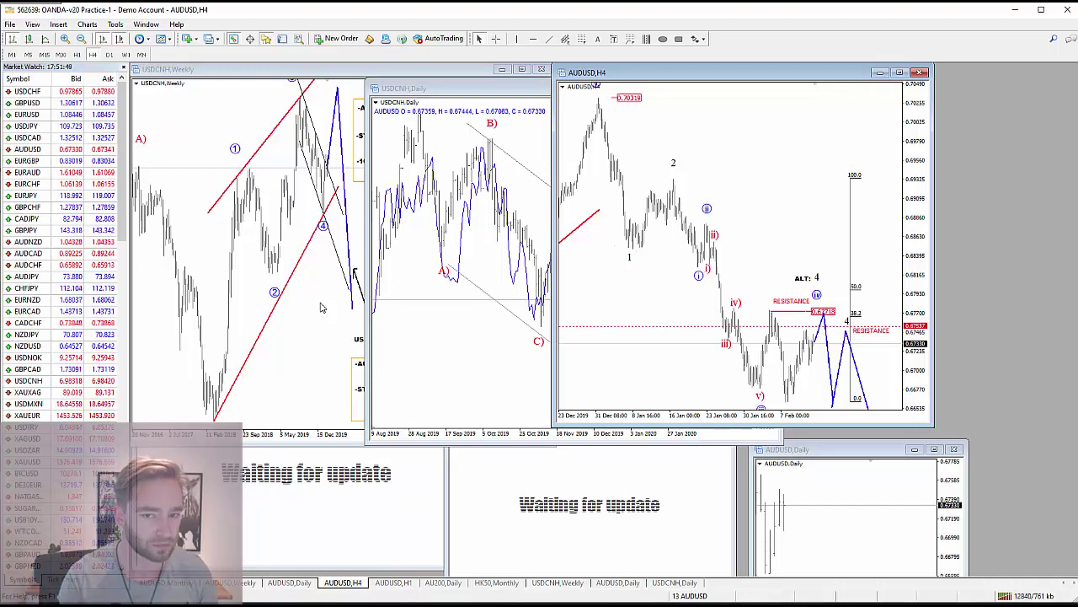
# Step: Compress the USDCNH daily and weekly price scales, then bring the daily chart with the inverted AUDUSD overlay forward
pyautogui.click(452, 93)
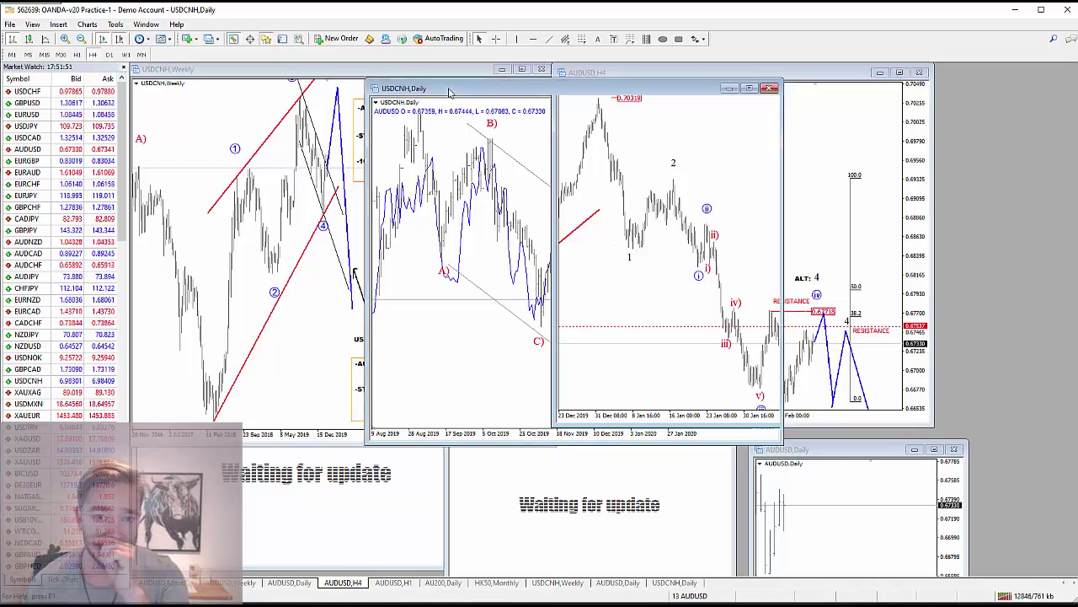
pyautogui.moveTo(766, 261); pyautogui.dragTo(767, 307)
pyautogui.click(301, 170)
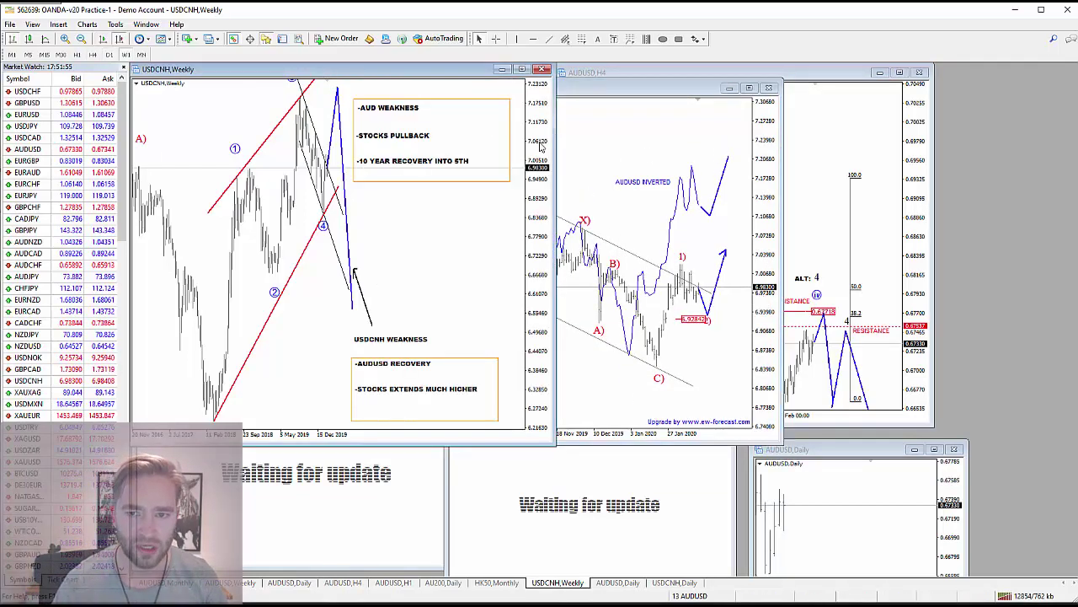
pyautogui.moveTo(542, 149); pyautogui.dragTo(545, 211)
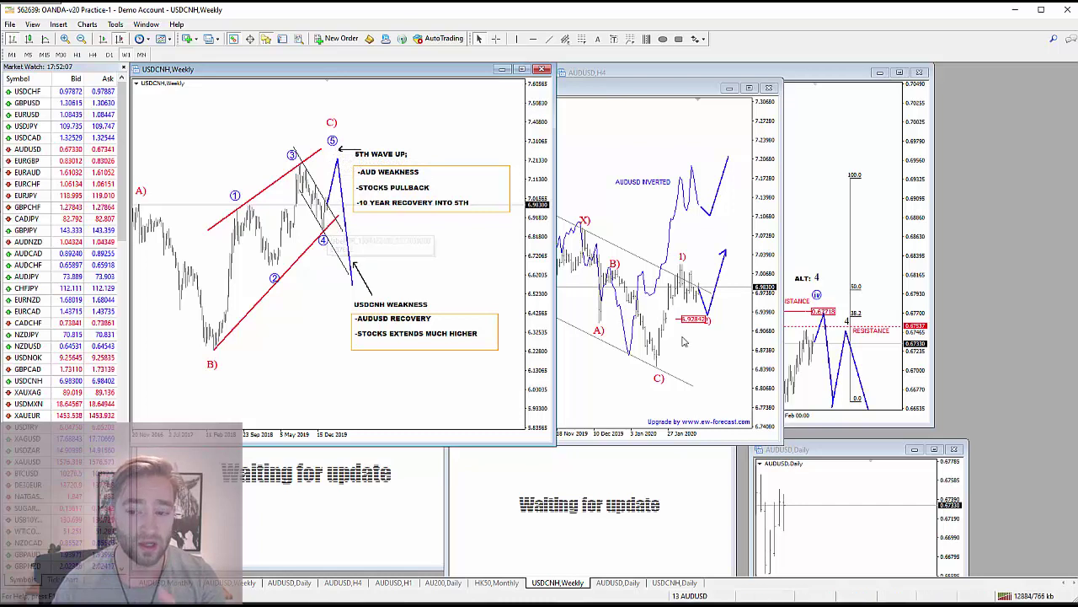
pyautogui.click(644, 362)
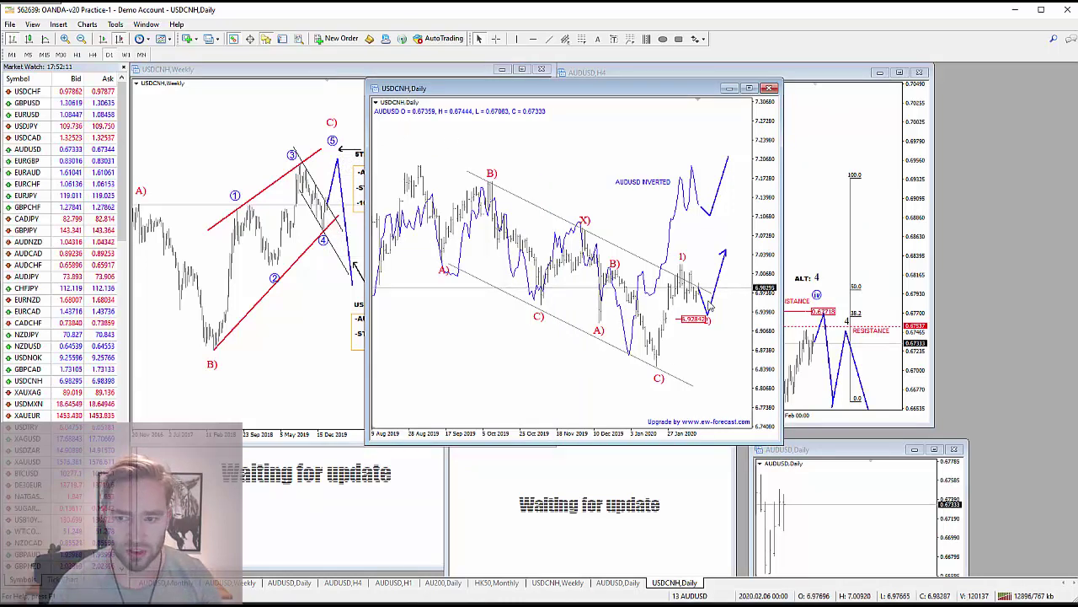
# Step: Sketch and undo temporary wave paths from B) to C) on USDCNH daily, then switch to AUDUSD H4
pyautogui.moveTo(659, 364)
pyautogui.mouseDown()
pyautogui.moveTo(681, 268)
pyautogui.moveTo(708, 320)
pyautogui.mouseUp()
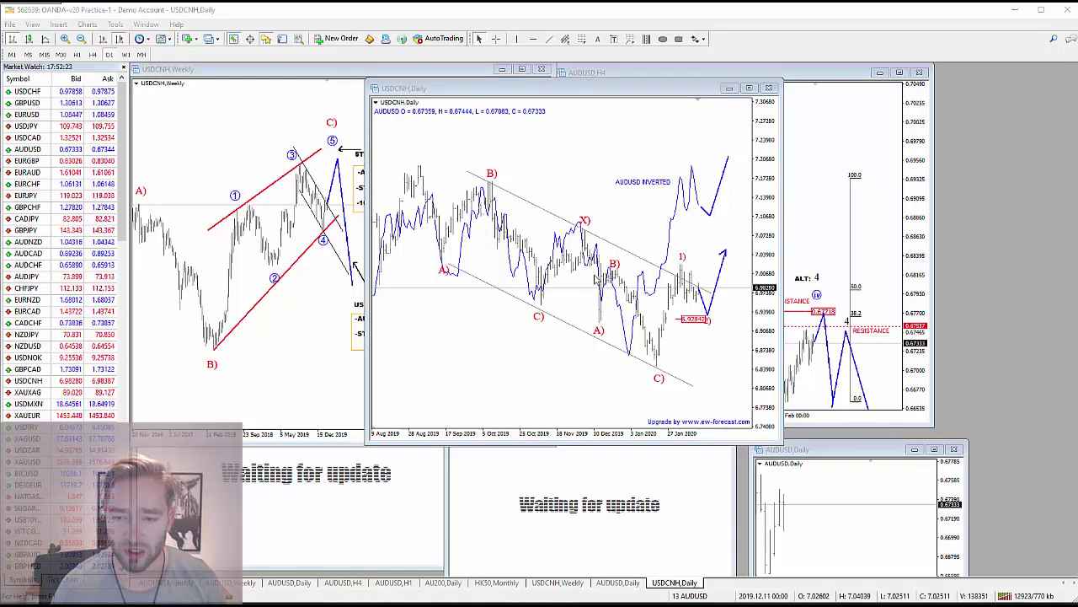
pyautogui.moveTo(594, 272)
pyautogui.mouseDown()
pyautogui.moveTo(601, 325)
pyautogui.moveTo(622, 271)
pyautogui.moveTo(663, 364)
pyautogui.moveTo(687, 269)
pyautogui.moveTo(708, 312)
pyautogui.moveTo(735, 226)
pyautogui.moveTo(741, 238)
pyautogui.mouseUp()
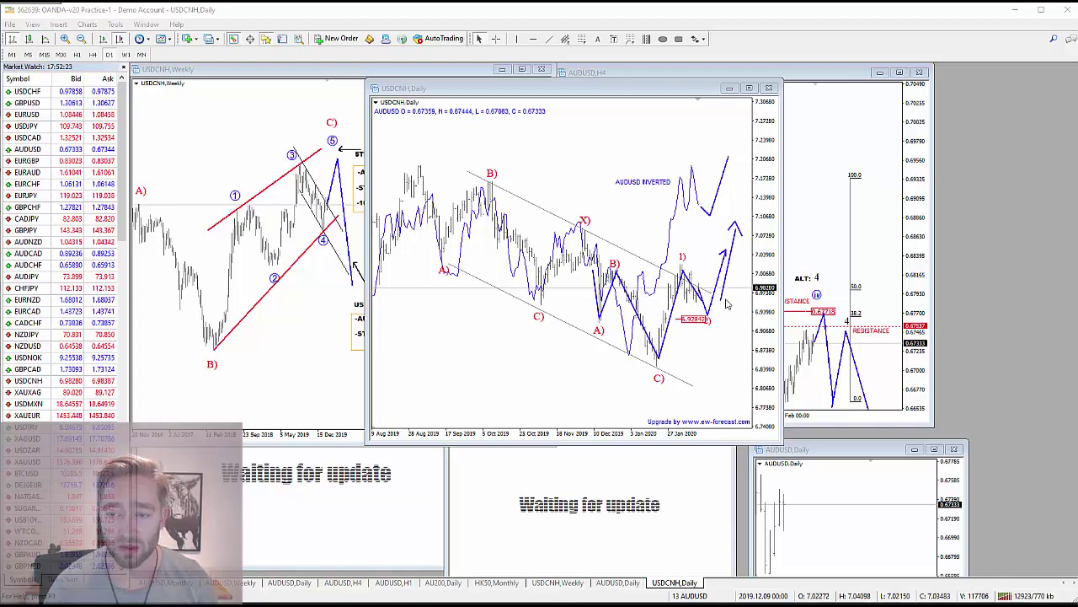
pyautogui.hotkey('ctrl', 'z')
pyautogui.hotkey('ctrl', 'z')
pyautogui.hotkey('ctrl', 'z')
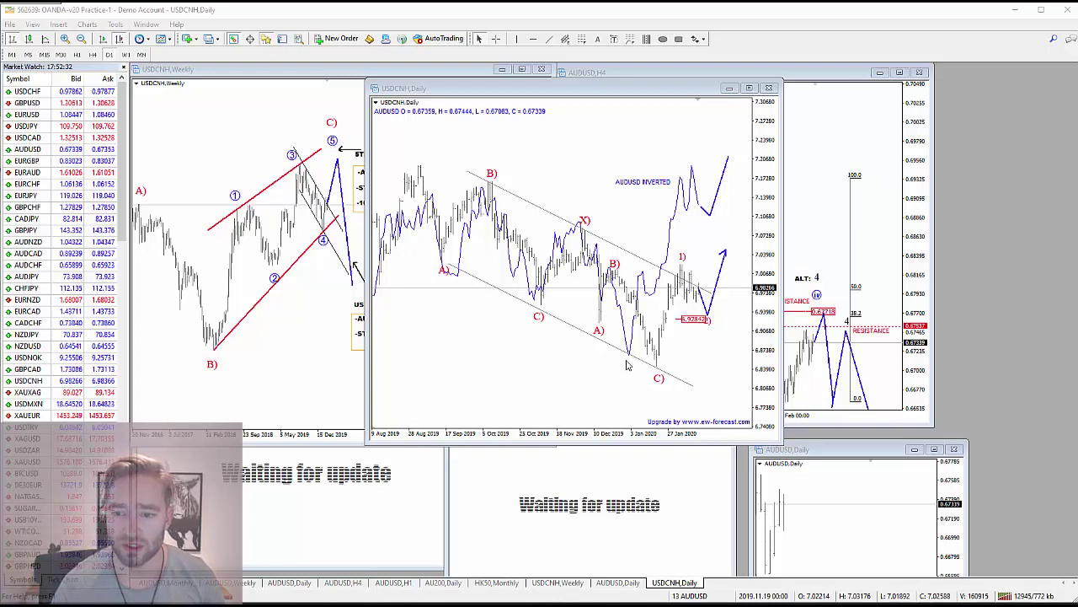
pyautogui.moveTo(627, 364); pyautogui.dragTo(624, 381)
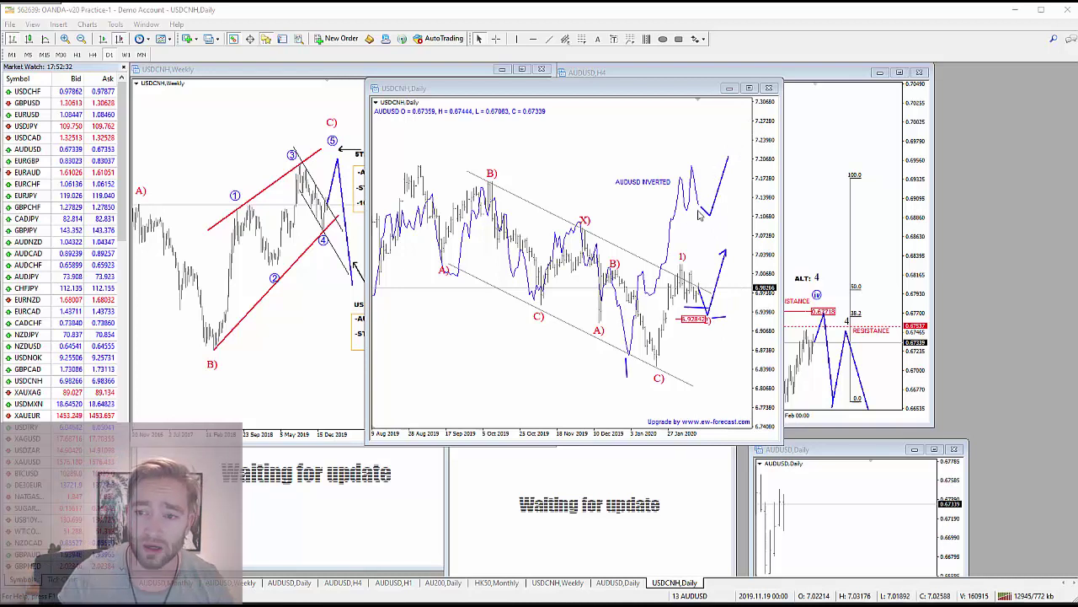
pyautogui.moveTo(689, 217); pyautogui.dragTo(725, 218)
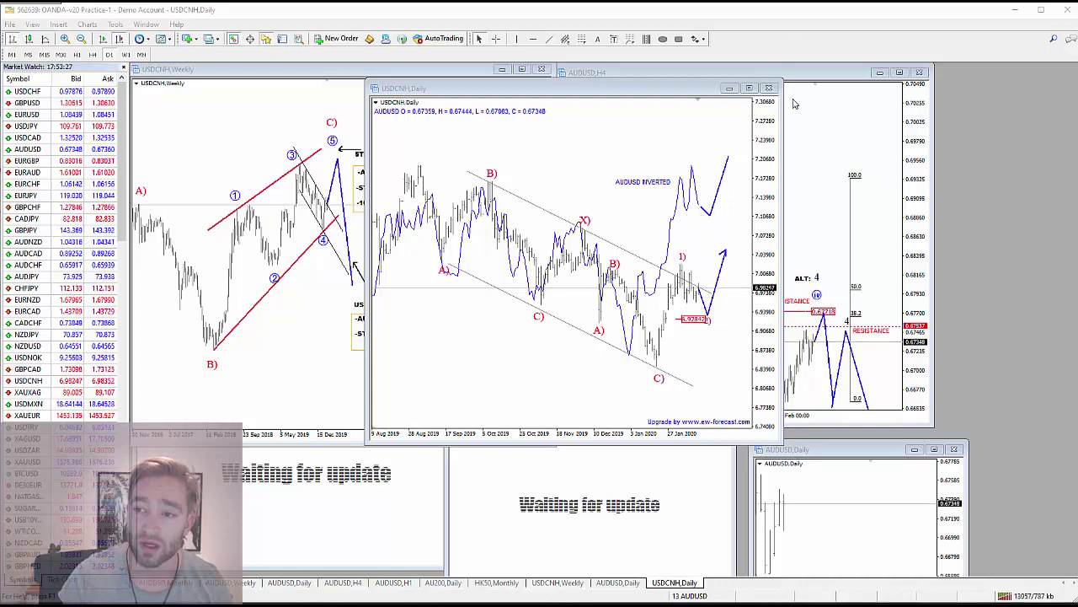
pyautogui.click(792, 73)
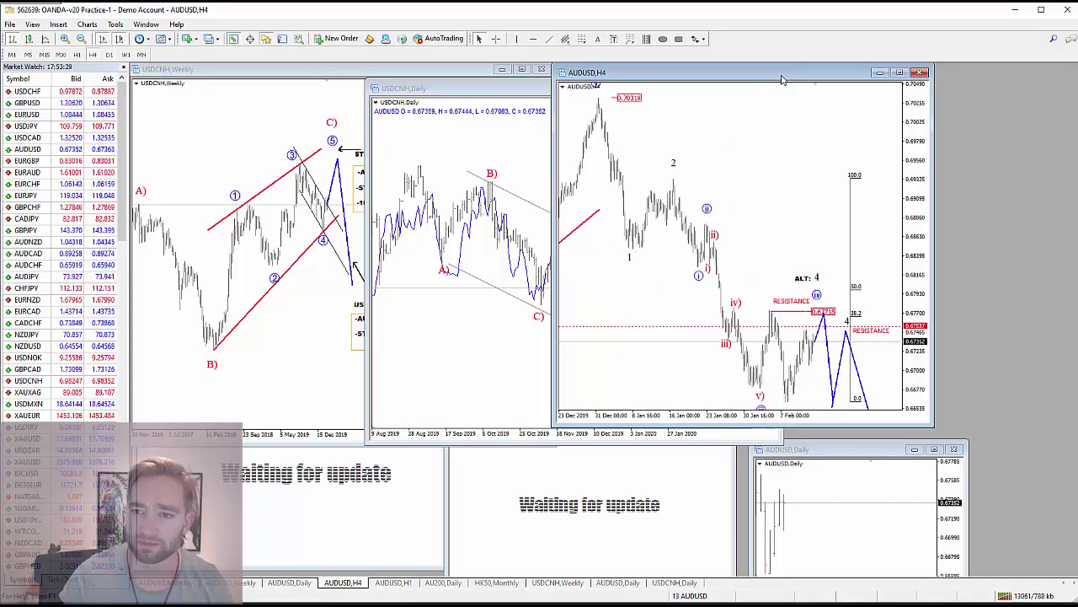
# Step: Move and widen the AUDUSD 4-hour window, then sketch a zigzag wave path up to the ALT: 4 label
pyautogui.moveTo(790, 75); pyautogui.dragTo(689, 76)
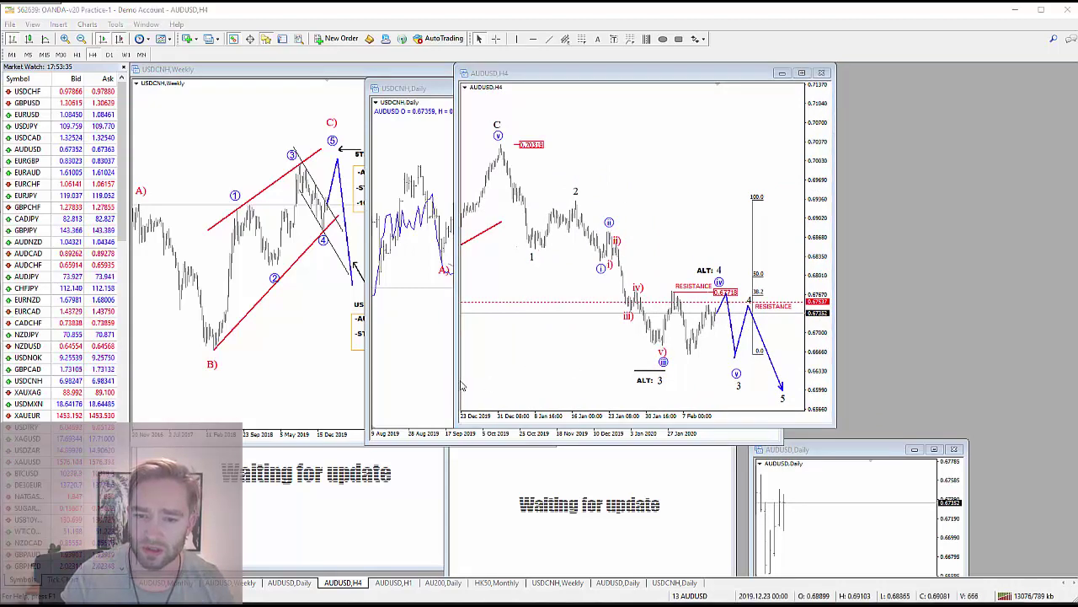
pyautogui.moveTo(457, 381); pyautogui.dragTo(227, 382)
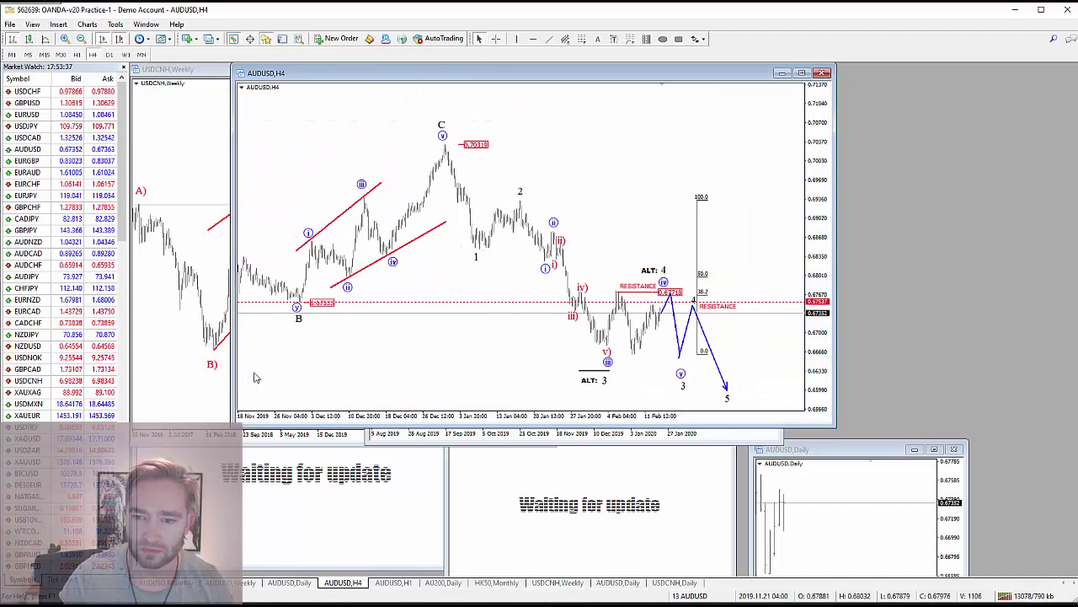
pyautogui.click(600, 345)
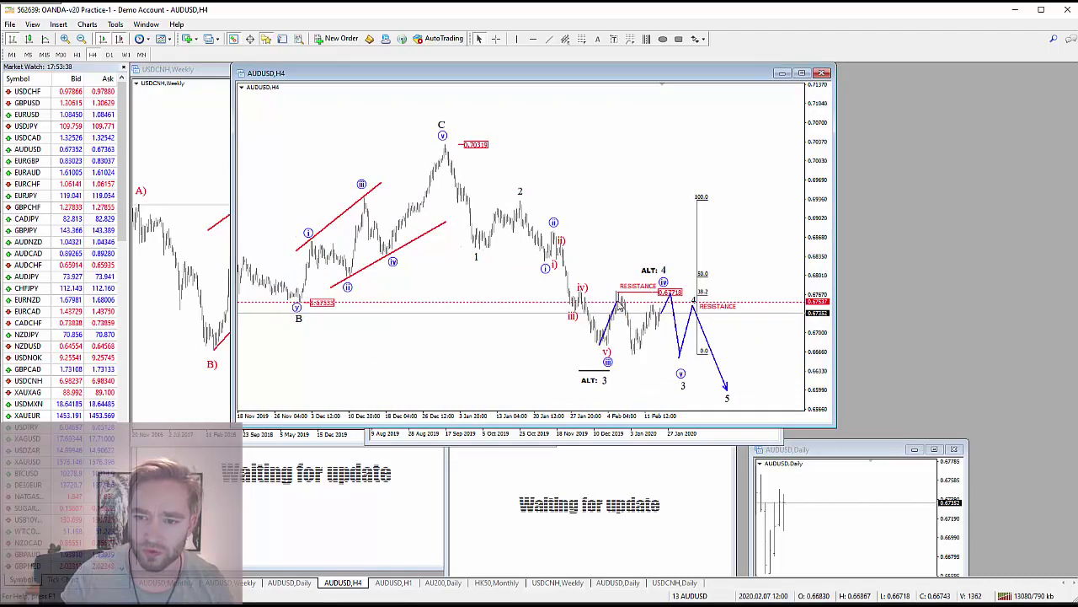
pyautogui.click(620, 294)
pyautogui.click(640, 354)
pyautogui.click(669, 293)
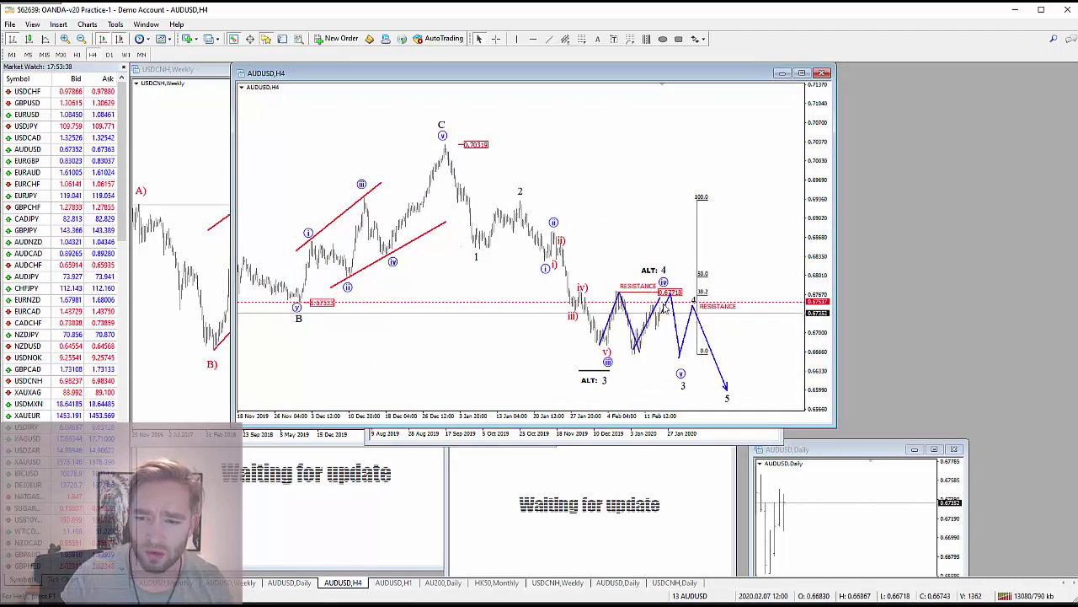
pyautogui.doubleClick(654, 270)
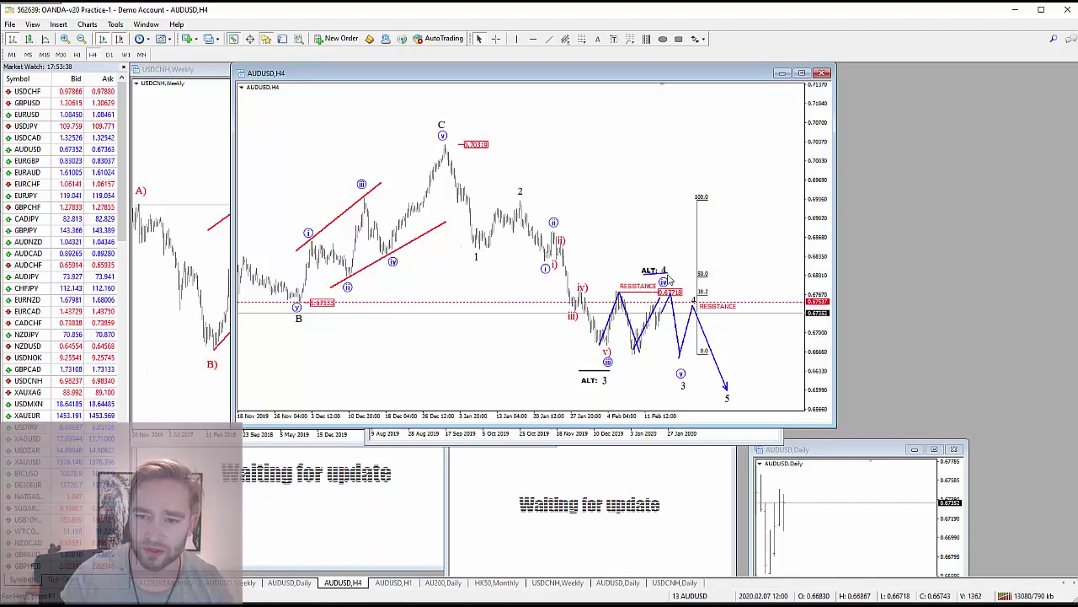
# Step: Sketch temporary marks at the wave 1 low, wave B level, resistance, and wave iv/ALT 4 peaks
pyautogui.moveTo(474, 251); pyautogui.dragTo(746, 249)
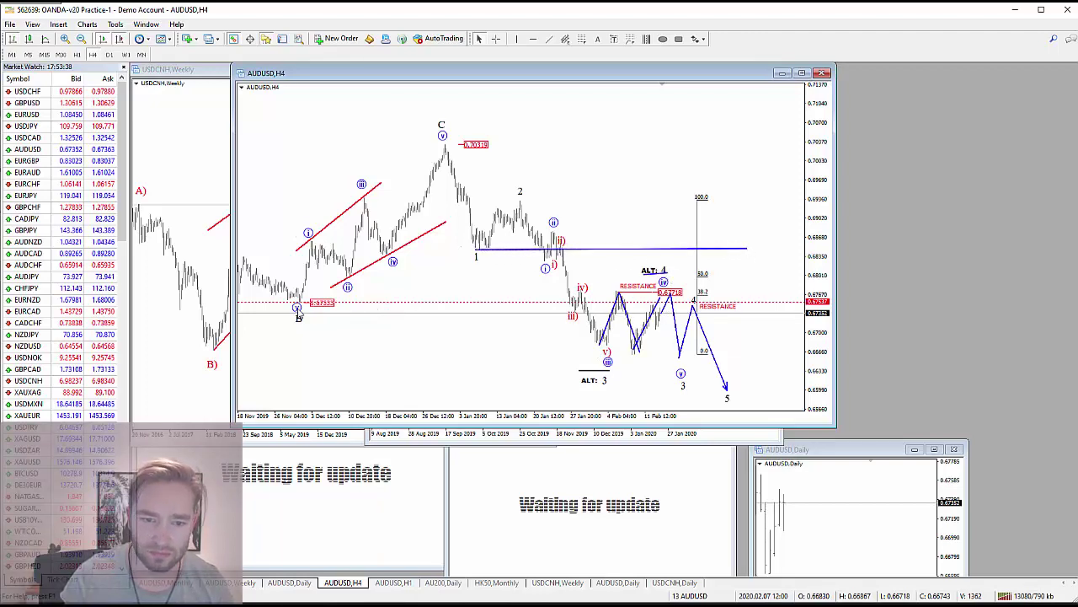
pyautogui.moveTo(309, 313)
pyautogui.mouseDown()
pyautogui.moveTo(360, 316)
pyautogui.moveTo(346, 310)
pyautogui.mouseUp()
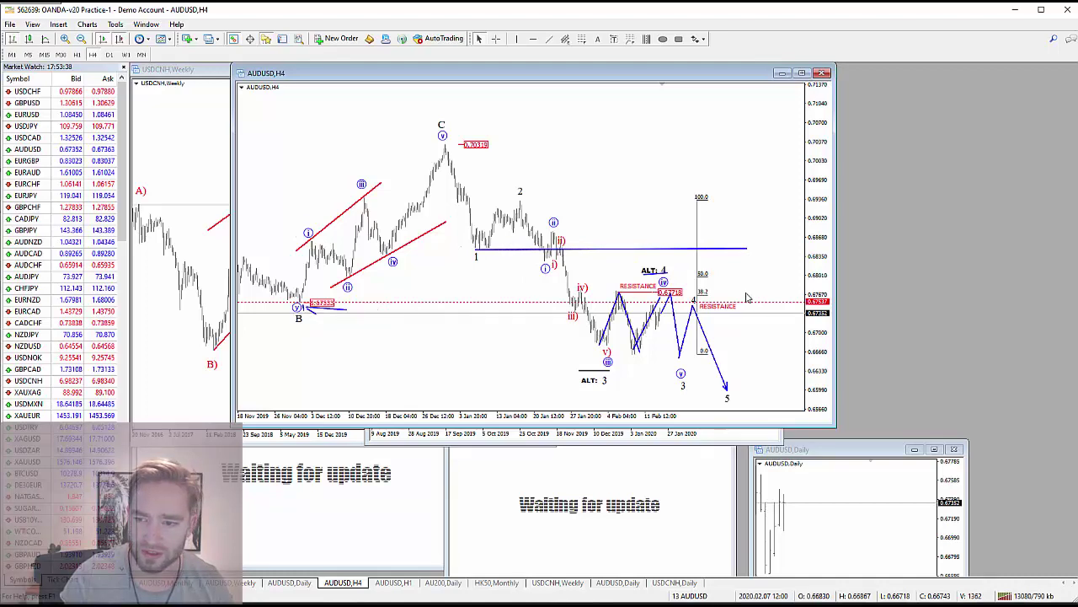
pyautogui.moveTo(751, 305); pyautogui.dragTo(734, 301)
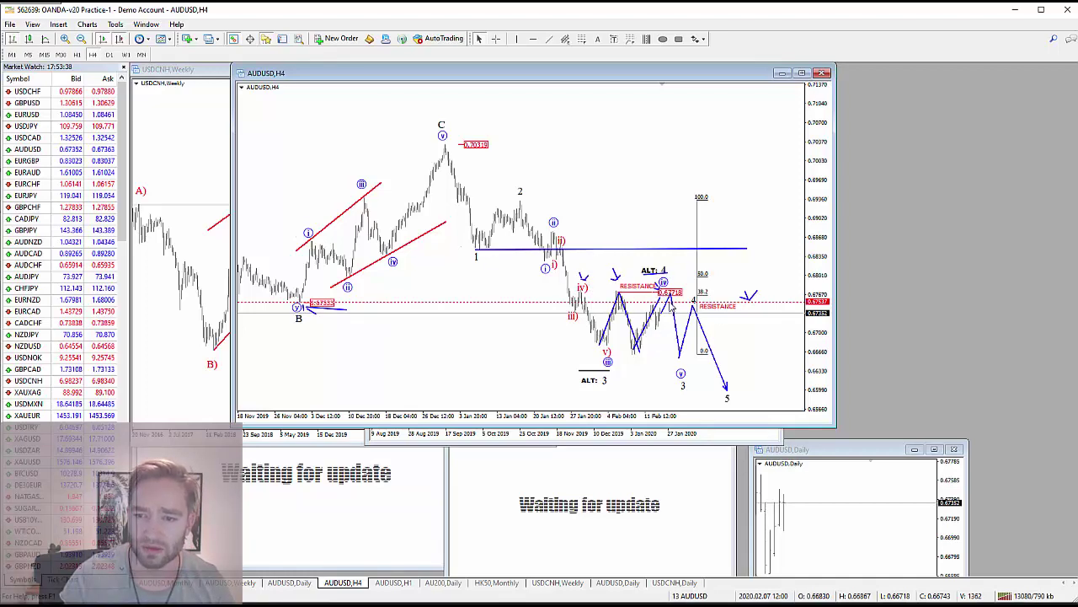
pyautogui.moveTo(668, 303); pyautogui.dragTo(709, 377)
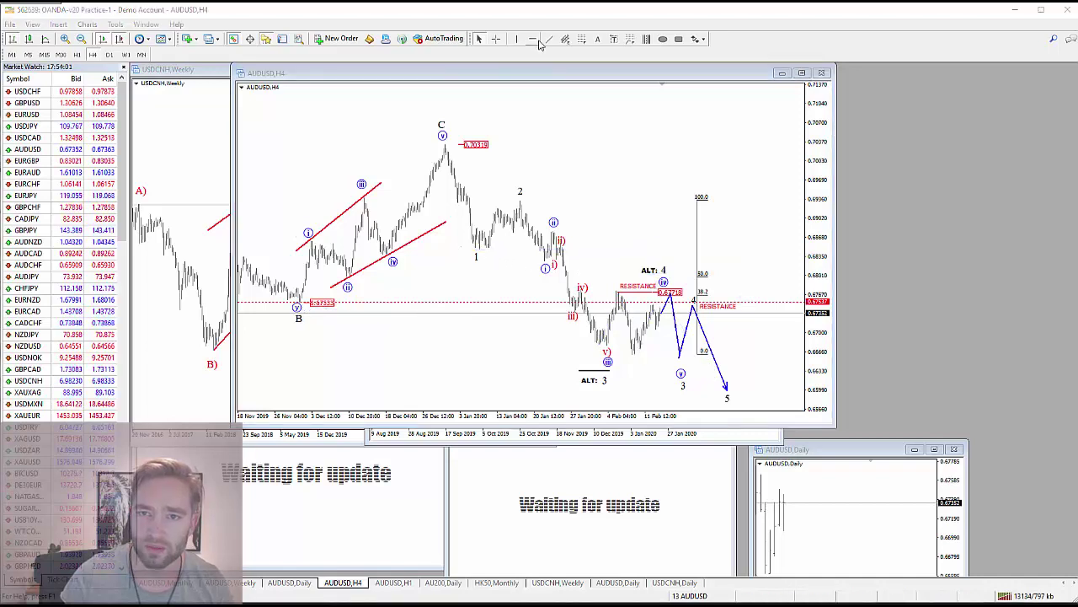
# Step: Place a horizontal line at the wave 1 low on the AUDUSD H4 chart and accept its properties
pyautogui.click(532, 39)
pyautogui.click(590, 248)
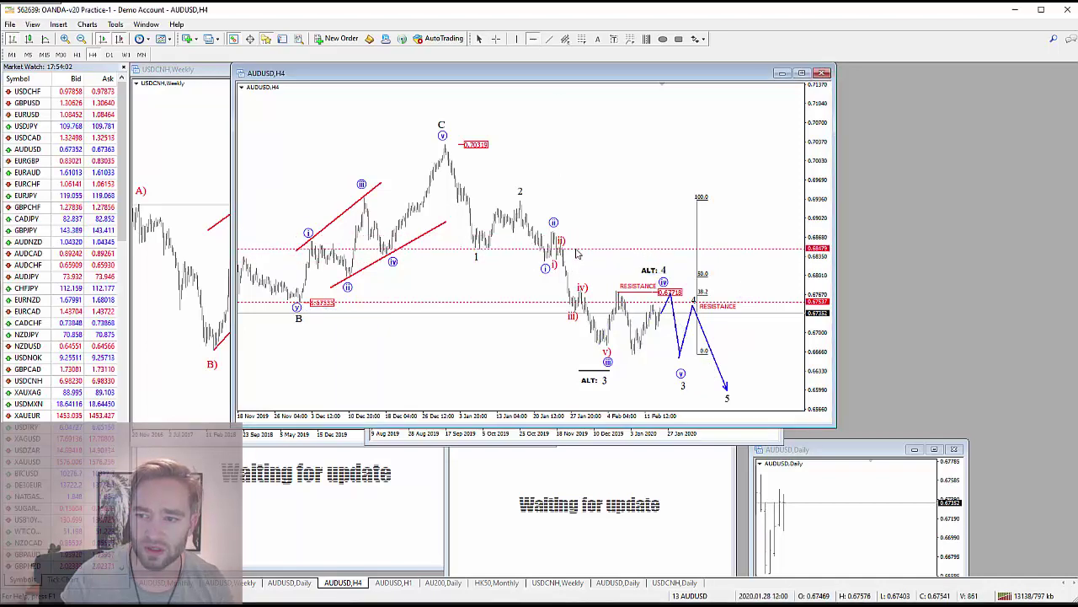
pyautogui.click(640, 357)
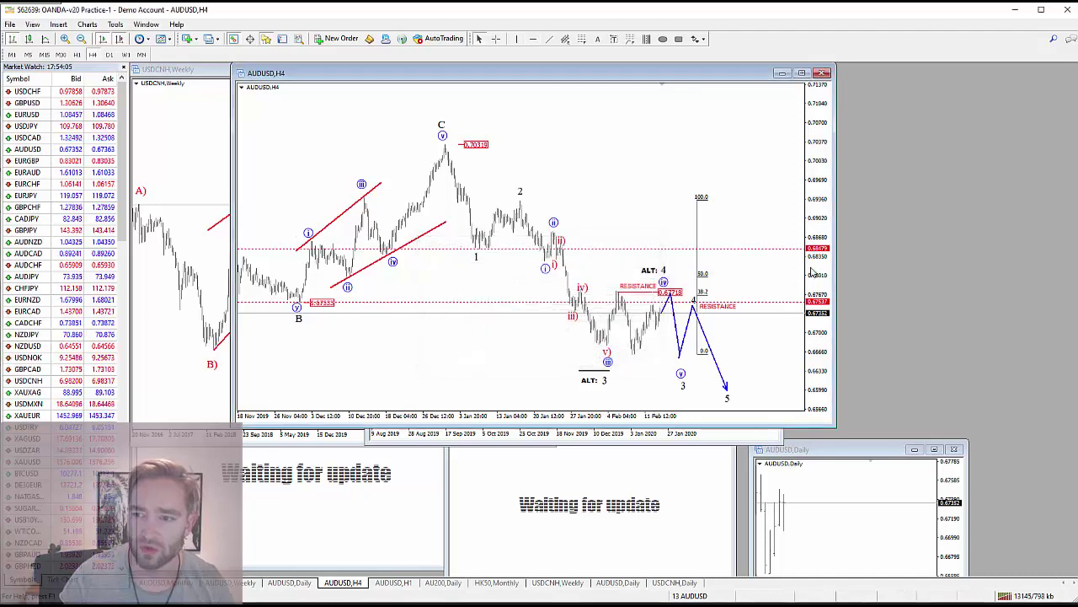